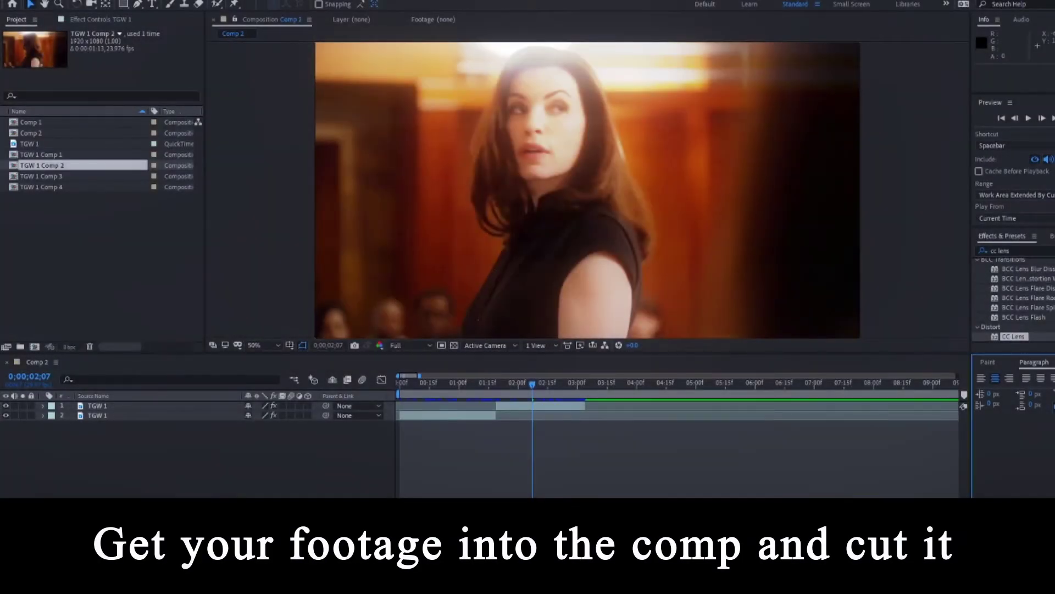
# Scrub the Comp 2 playhead back to the start and select the second TGW 1 clip
pyautogui.click(476, 386)
pyautogui.moveTo(475, 388)
pyautogui.mouseDown()
pyautogui.moveTo(398, 388)
pyautogui.moveTo(456, 390)
pyautogui.mouseUp()
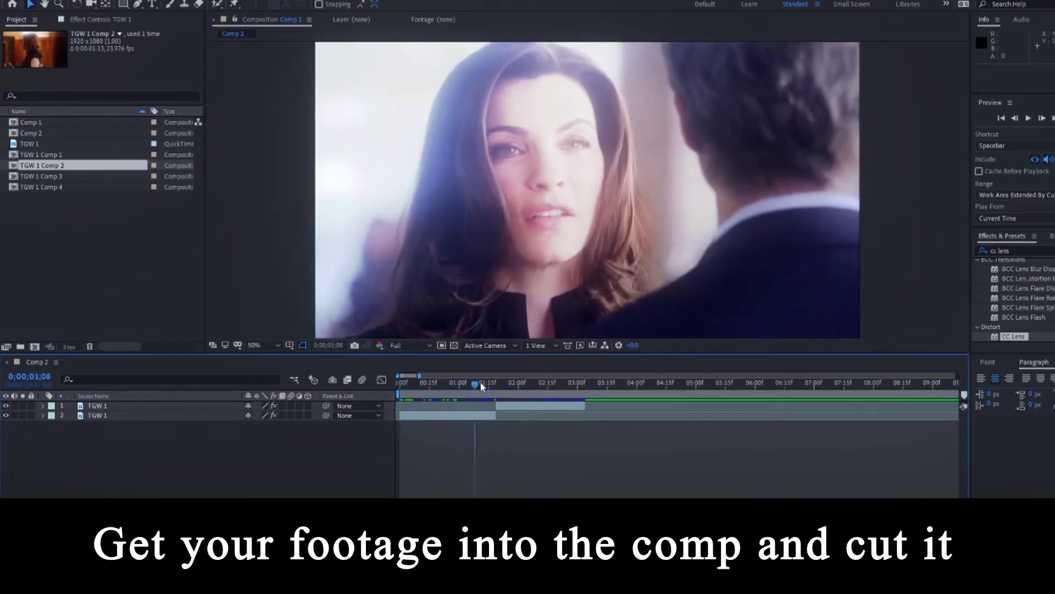
pyautogui.click(451, 417)
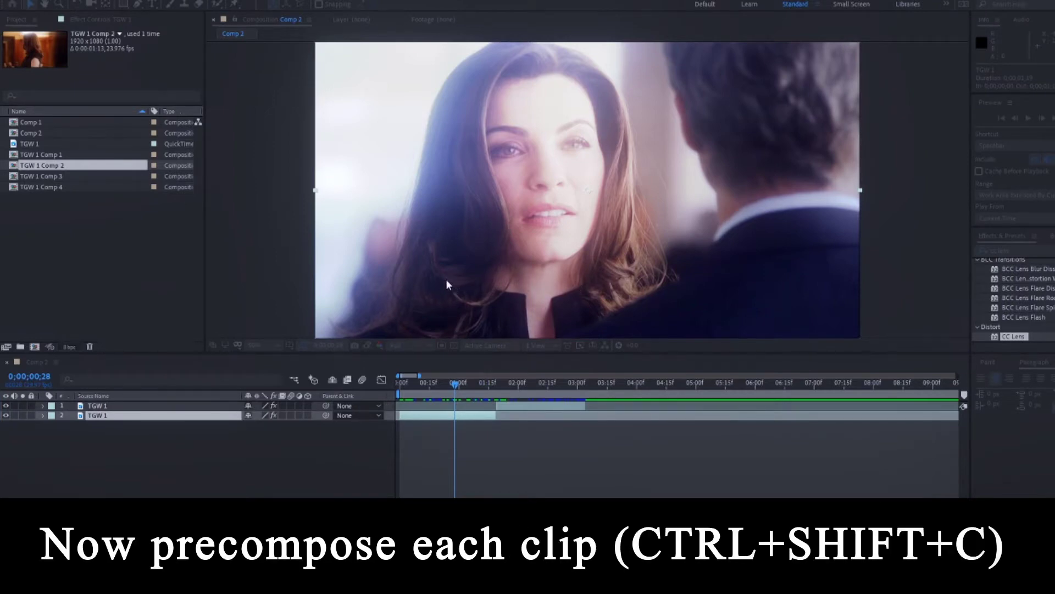
# Precompose the second TGW 1 clip, then the first, each into its own comp
pyautogui.hotkey('ctrl', 'shift', 'c')
pyautogui.press('Return')
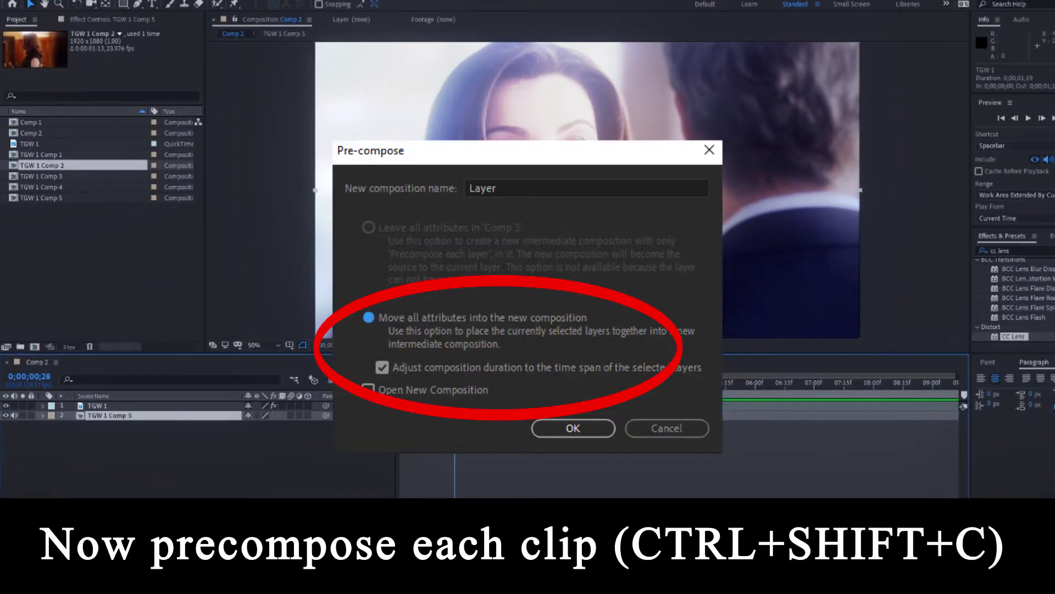
pyautogui.click(97, 405)
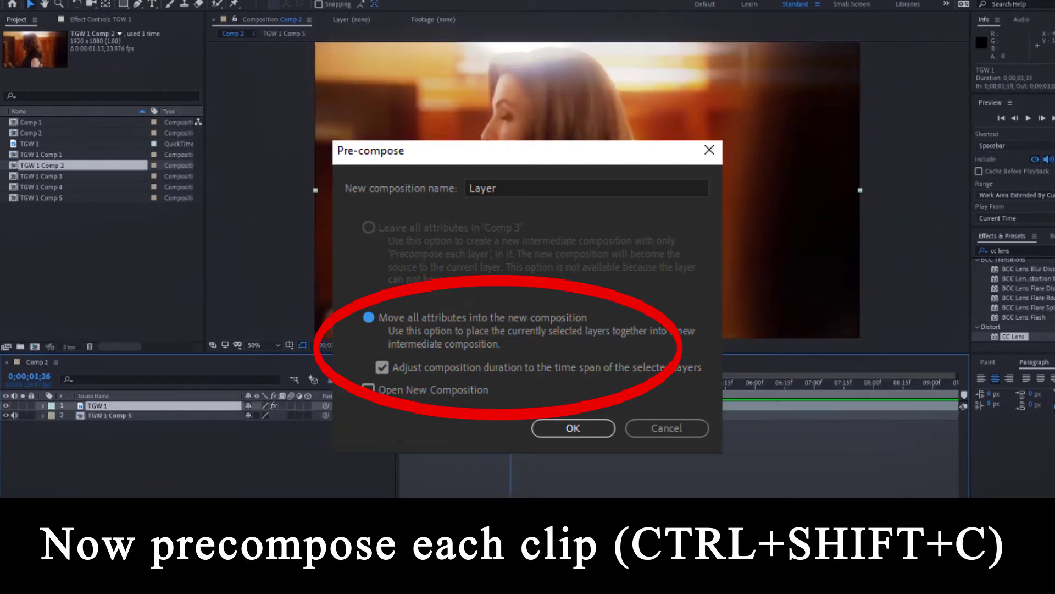
pyautogui.hotkey('ctrl', 'shift', 'c')
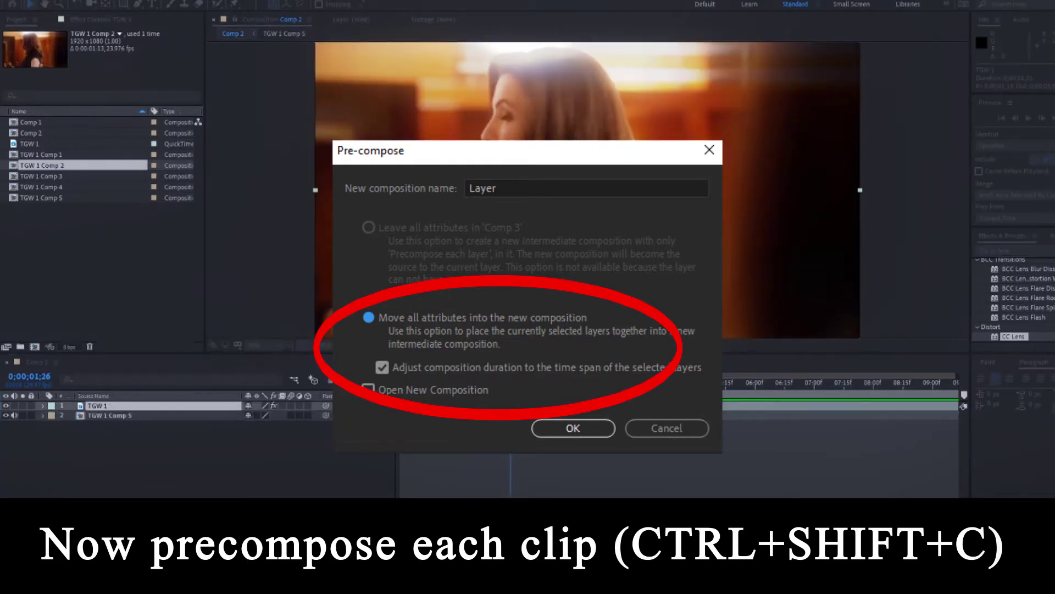
pyautogui.press('Return')
# At the comp start, reveal TGW 1 Comp 5's Position and start keyframing it
pyautogui.moveTo(521, 387); pyautogui.dragTo(387, 395)
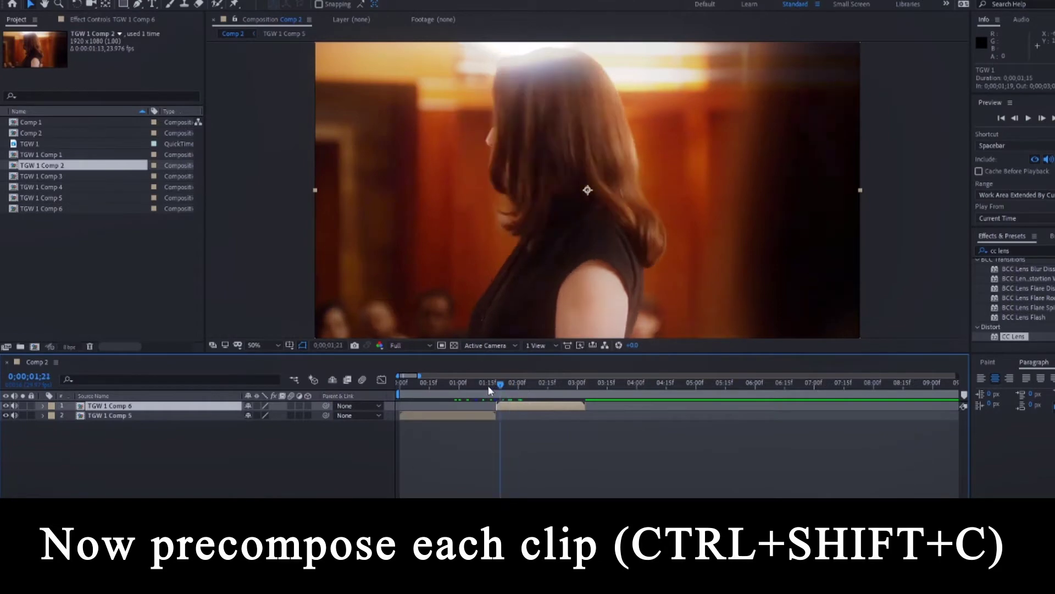
pyautogui.click(419, 416)
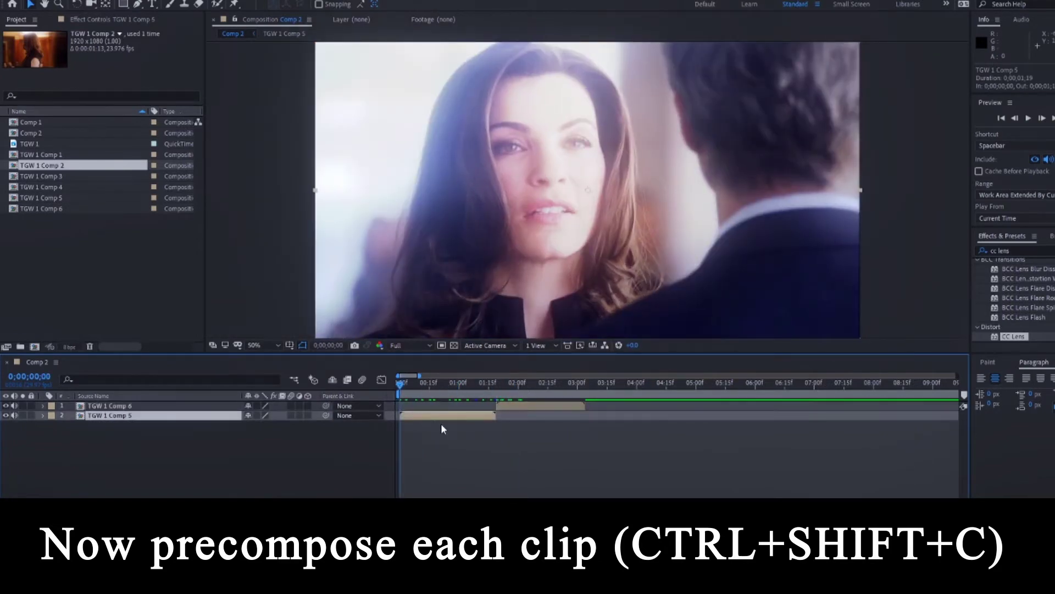
pyautogui.press('p')
pyautogui.click(71, 426)
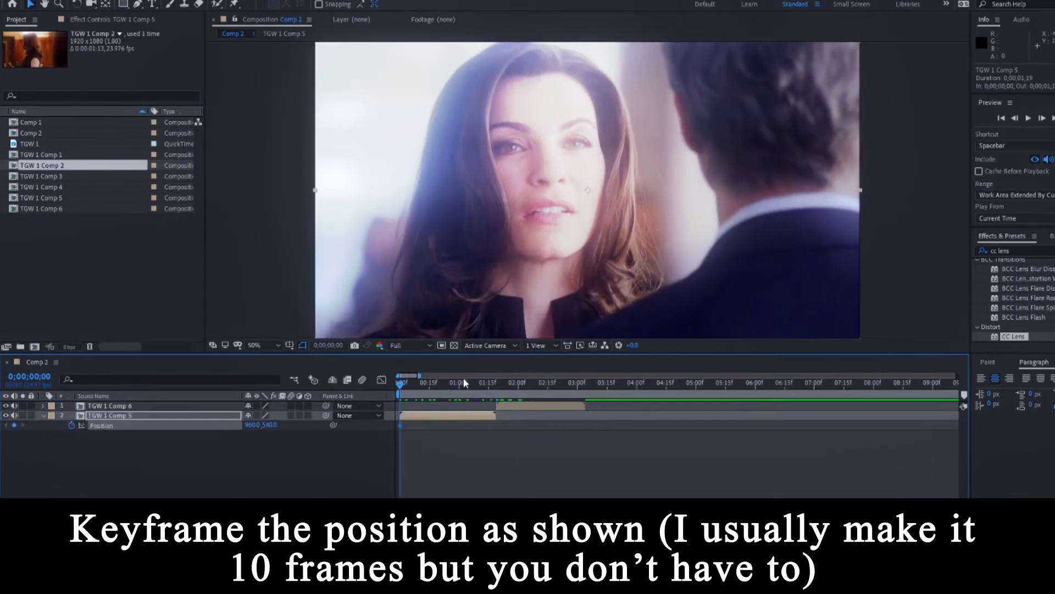
# Replace the start keyframe with Position keyframes at the clip's end and ten frames earlier
pyautogui.hotkey('ctrl', 'z')
pyautogui.moveTo(467, 387); pyautogui.dragTo(497, 384)
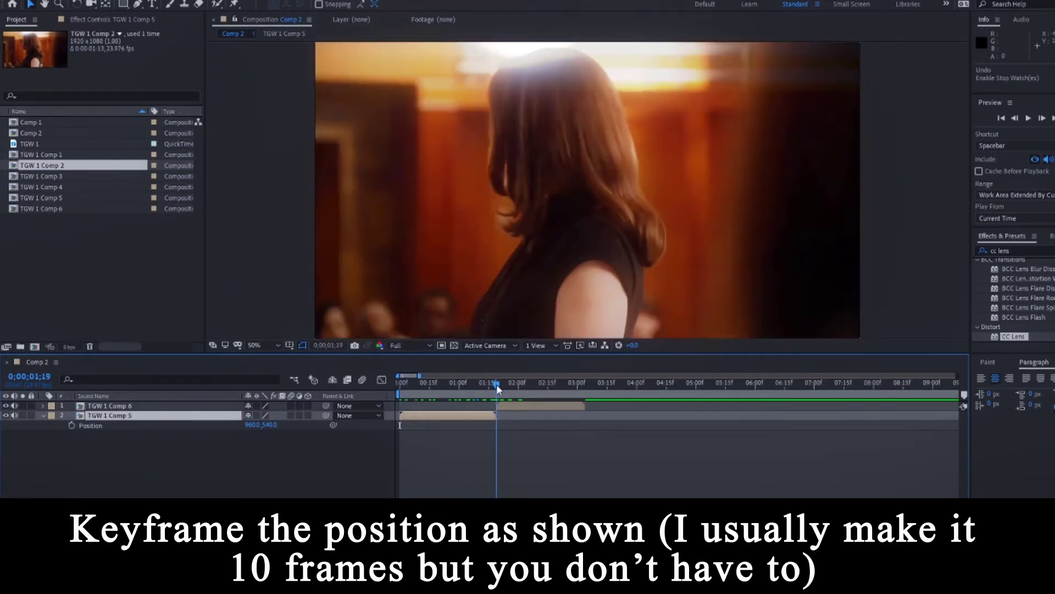
pyautogui.click(71, 425)
pyautogui.hotkey('shift', 'pageup')
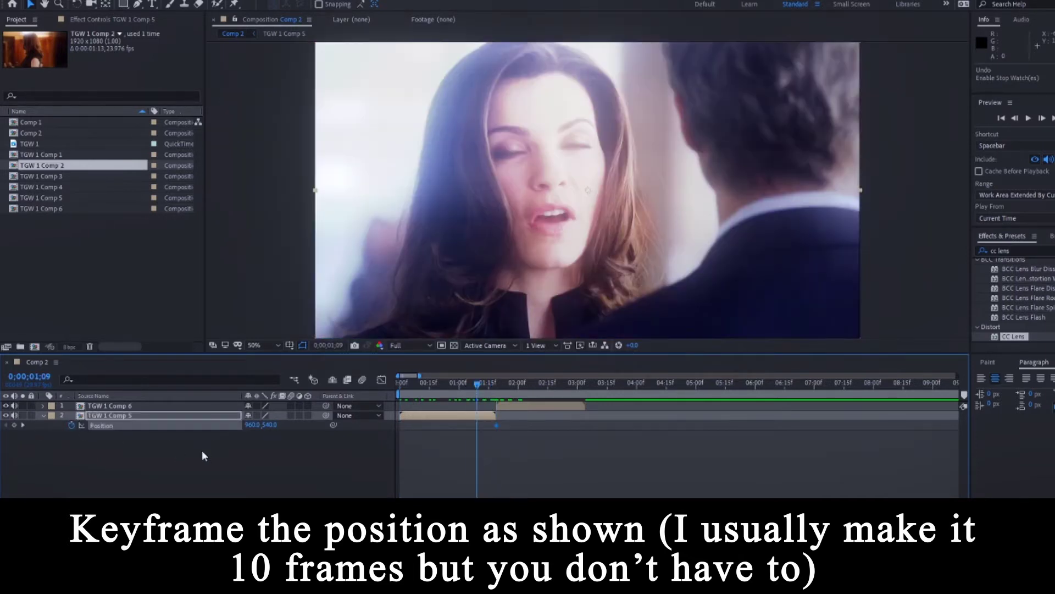
pyautogui.click(14, 425)
# Move the later keyframe to 01;18 and set its Position to 928,540
pyautogui.press('=')
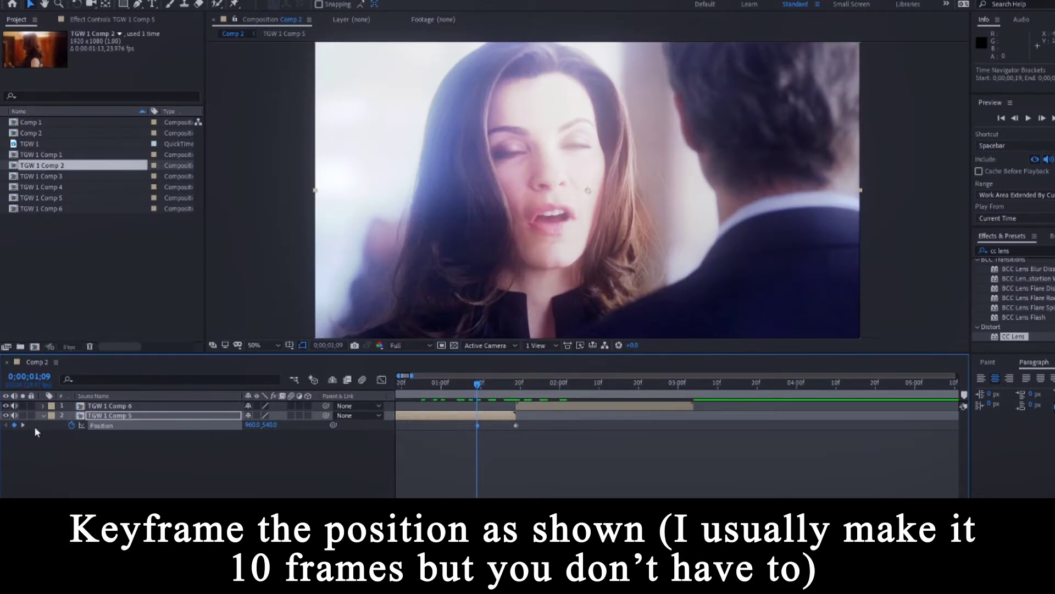
pyautogui.moveTo(516, 426); pyautogui.dragTo(513, 426)
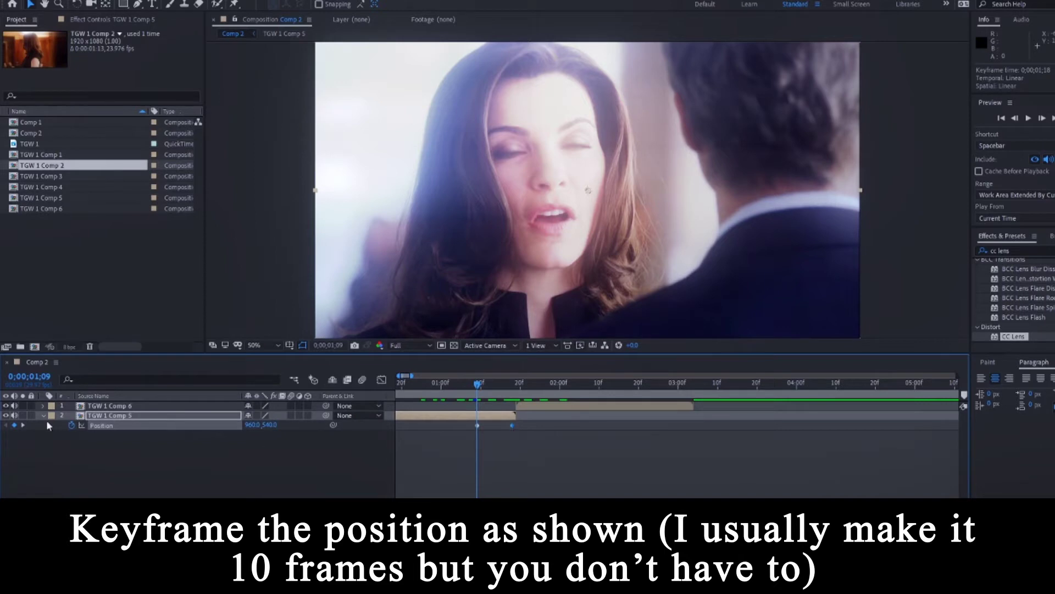
pyautogui.click(23, 425)
pyautogui.moveTo(708, 242); pyautogui.dragTo(700, 242)
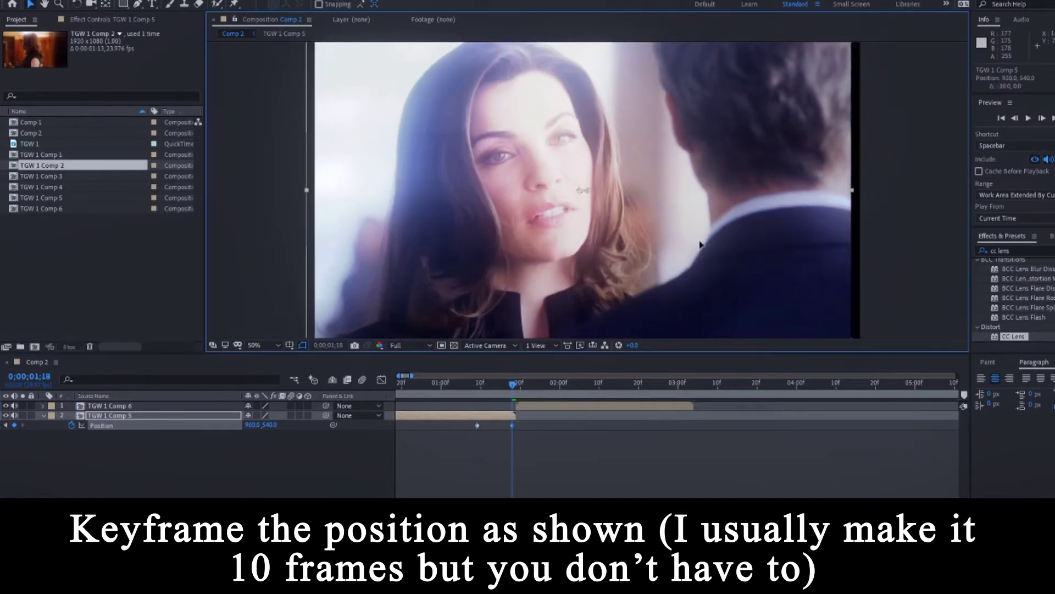
pyautogui.doubleClick(700, 243)
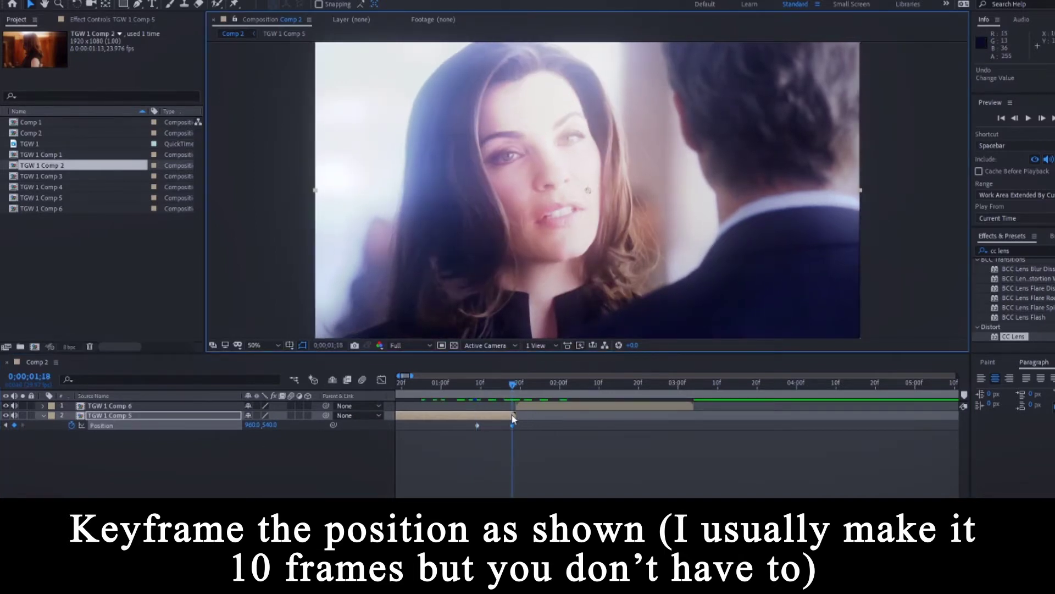
# Set the footage Scale inside TGW 1 Comp 5 to 101%
pyautogui.press('s')
pyautogui.click(282, 415)
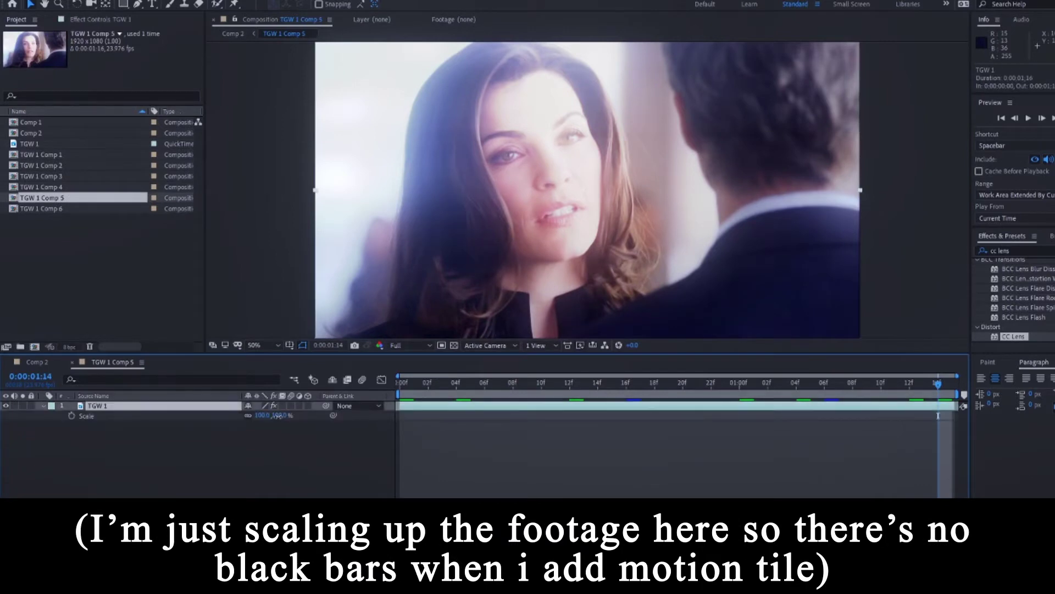
pyautogui.write('101')
pyautogui.press('Return')
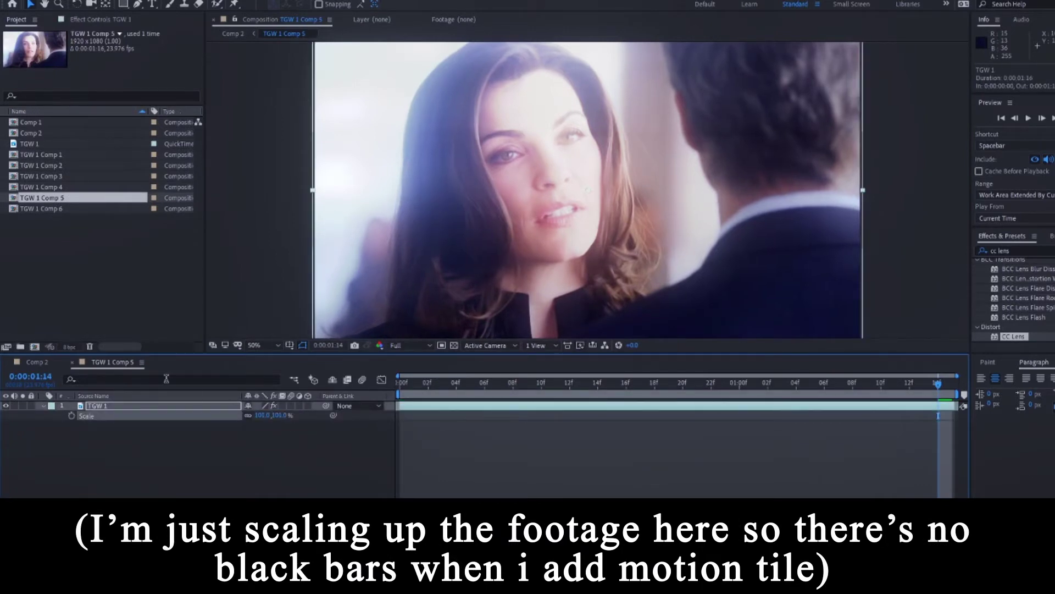
# Set the TGW 1 footage Scale inside TGW 1 Comp 6 to 101%
pyautogui.hotkey('ctrl', 'shift', 'c')
pyautogui.press('Return')
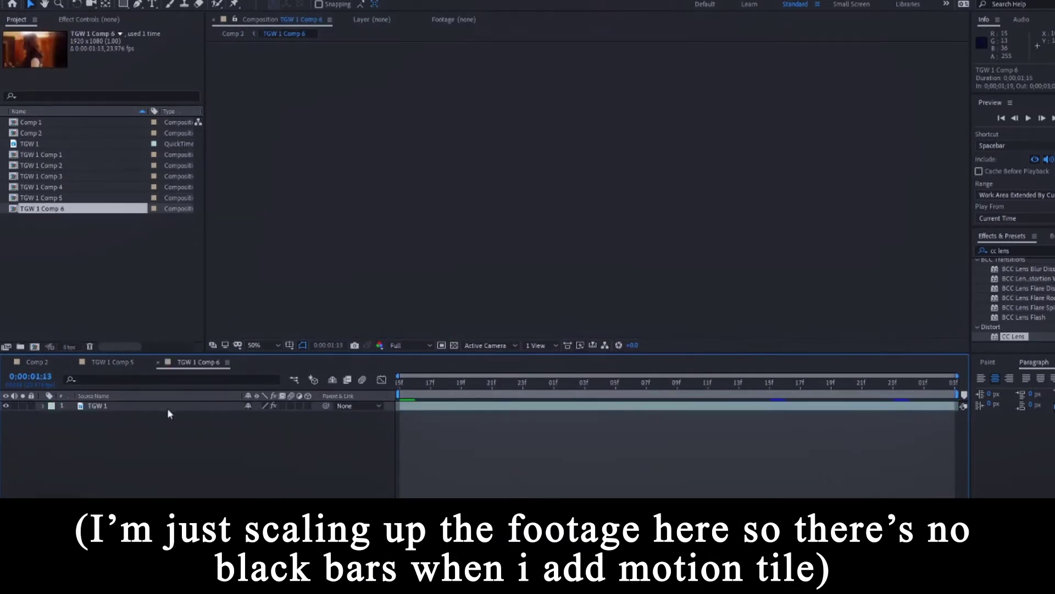
pyautogui.click(150, 410)
pyautogui.press('s')
pyautogui.click(282, 415)
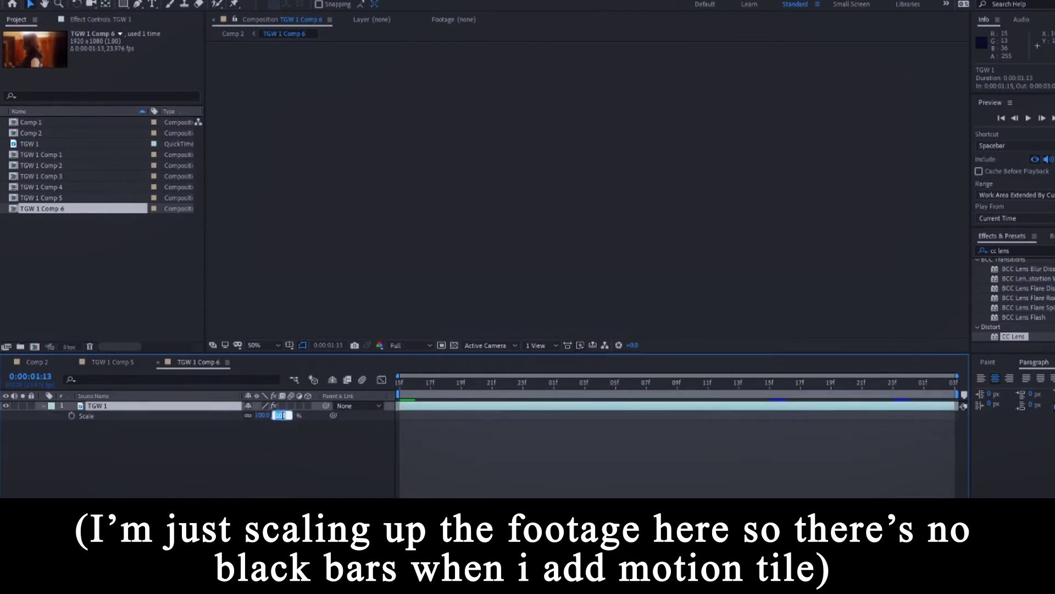
pyautogui.write('101')
pyautogui.press('Return')
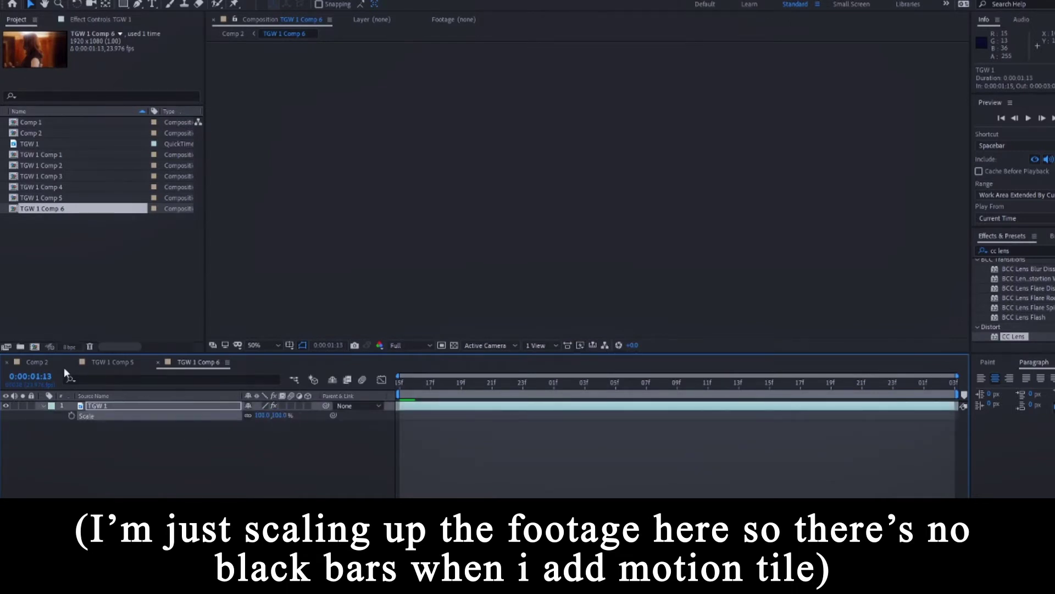
# Back in Comp 2 at 01;13, select TGW 1 Comp 5 and search effects for 'motion tile'
pyautogui.click(477, 392)
pyautogui.click(54, 361)
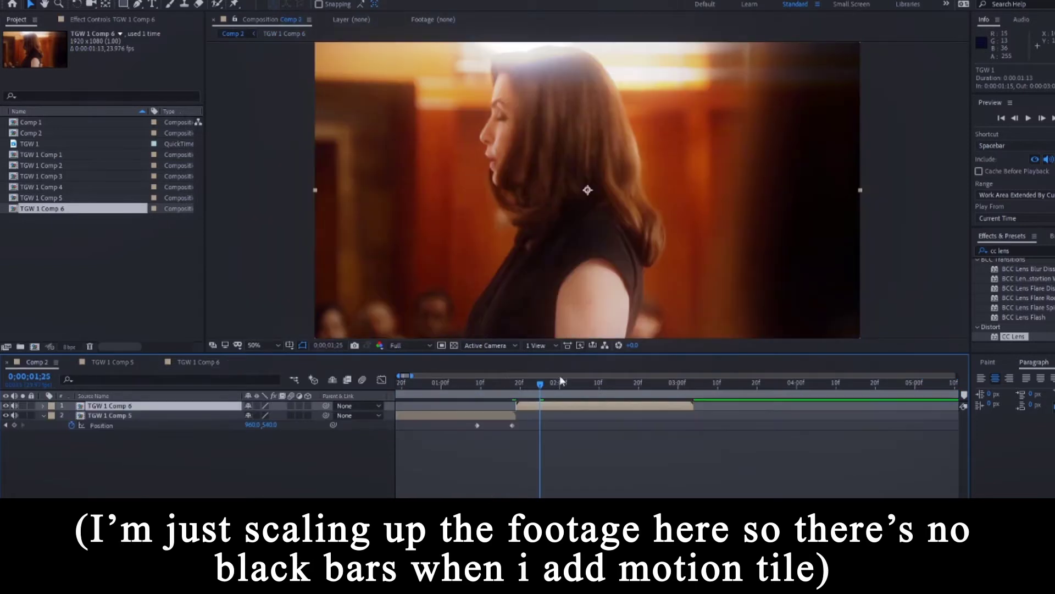
pyautogui.moveTo(460, 388); pyautogui.dragTo(496, 390)
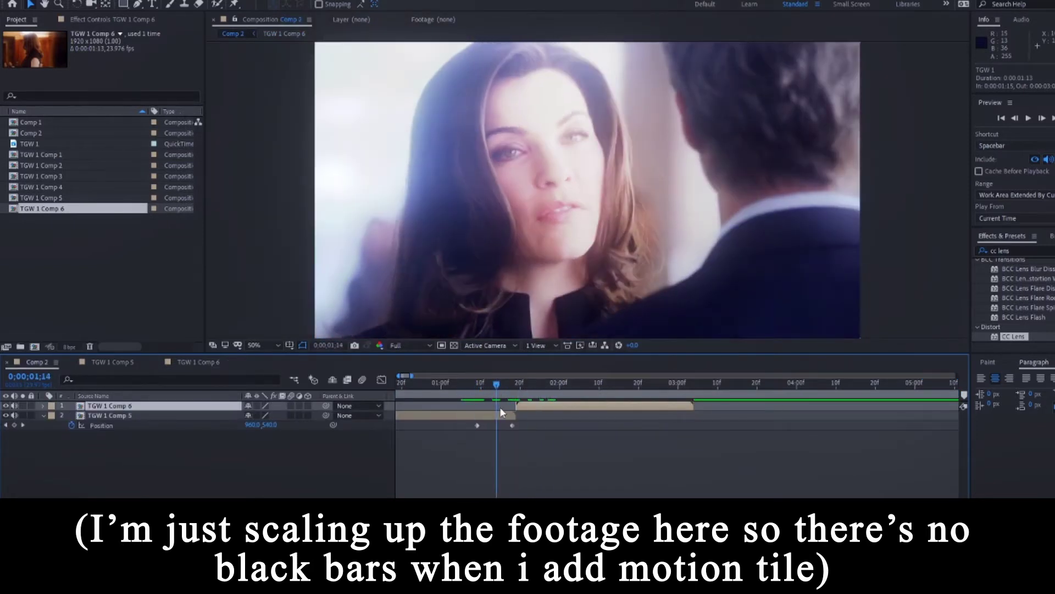
pyautogui.click(501, 415)
pyautogui.click(1000, 251)
pyautogui.write('motion tile')
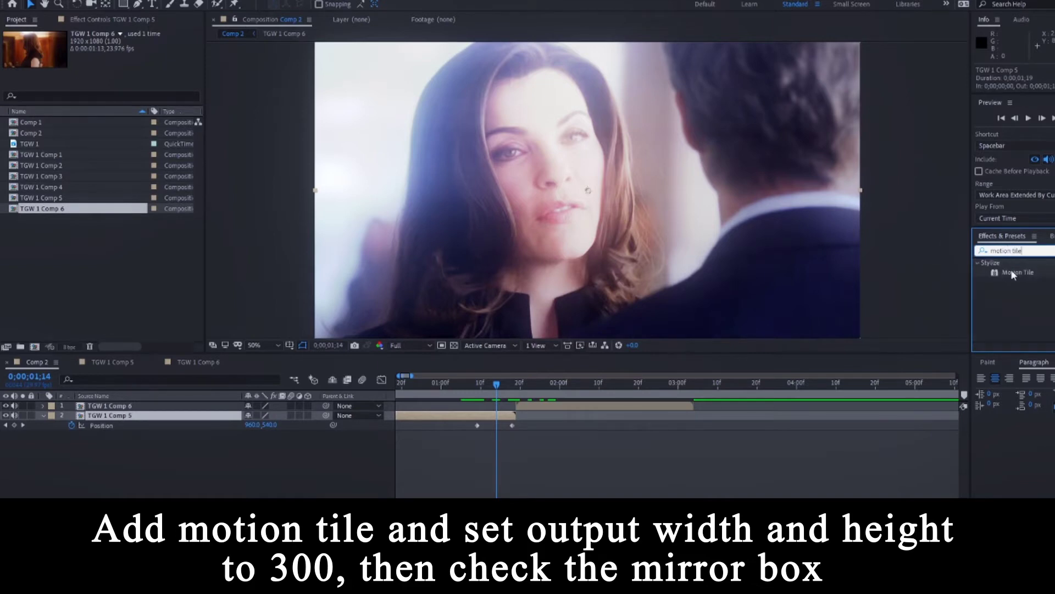
# Apply Motion Tile to TGW 1 Comp 5 with output width and height 300 and Mirror Edges
pyautogui.doubleClick(1013, 272)
pyautogui.click(118, 82)
pyautogui.write('300')
pyautogui.press('Tab')
pyautogui.write('300')
pyautogui.press('Return')
pyautogui.click(114, 101)
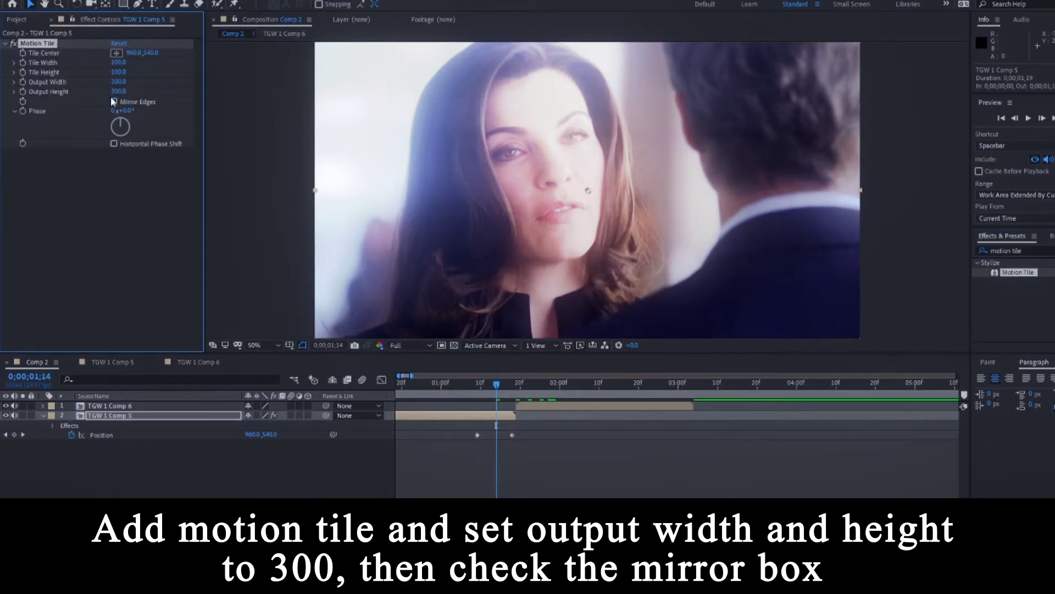
# At 1;18 slide Comp 5 left to X -958, then select both Position keyframes and view their graph
pyautogui.click(492, 420)
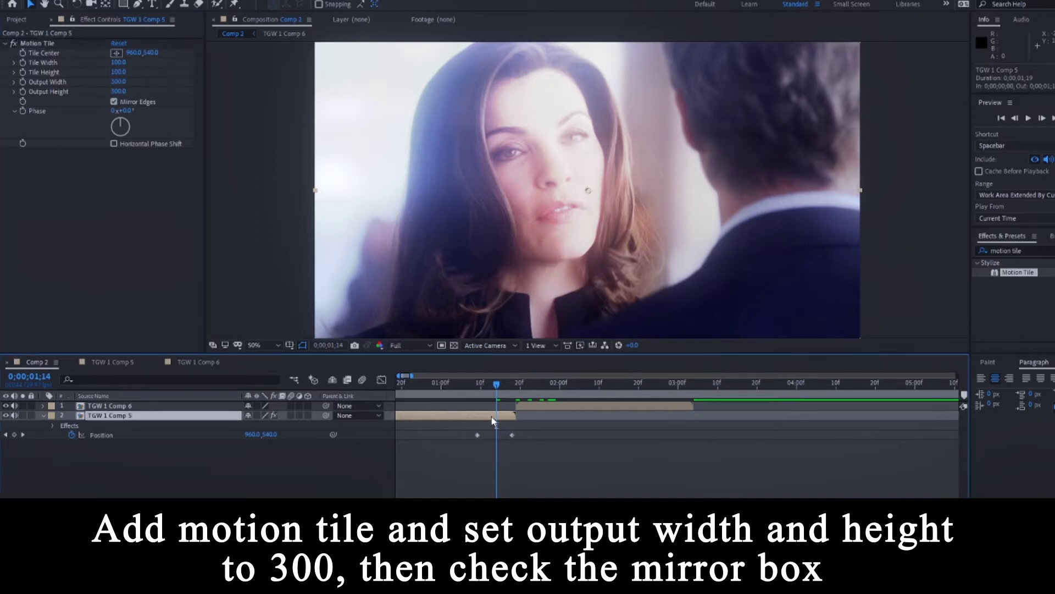
pyautogui.press('=')
pyautogui.moveTo(498, 385); pyautogui.dragTo(528, 385)
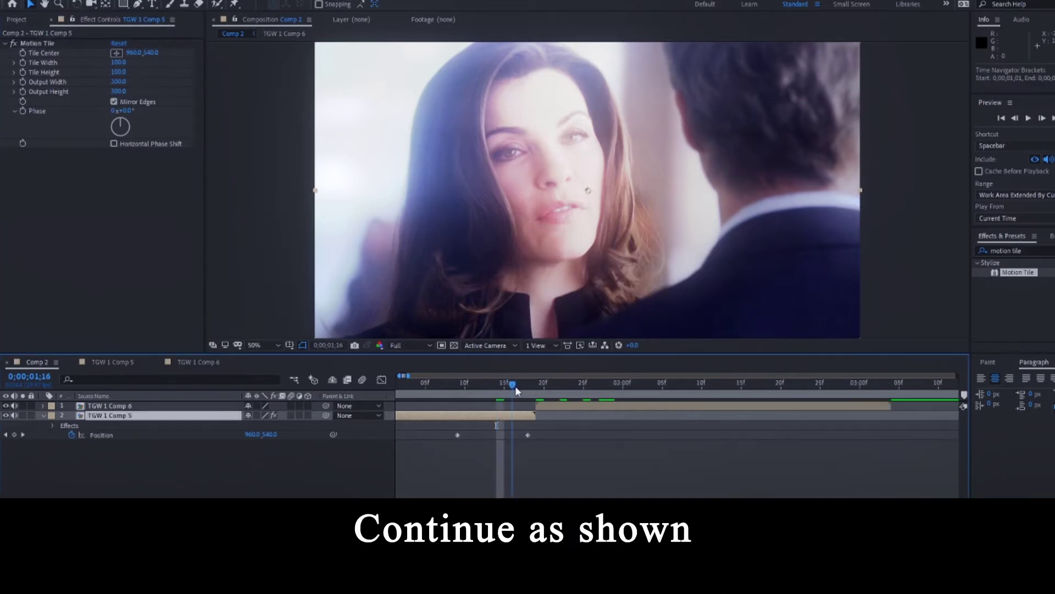
pyautogui.moveTo(645, 269); pyautogui.dragTo(105, 256)
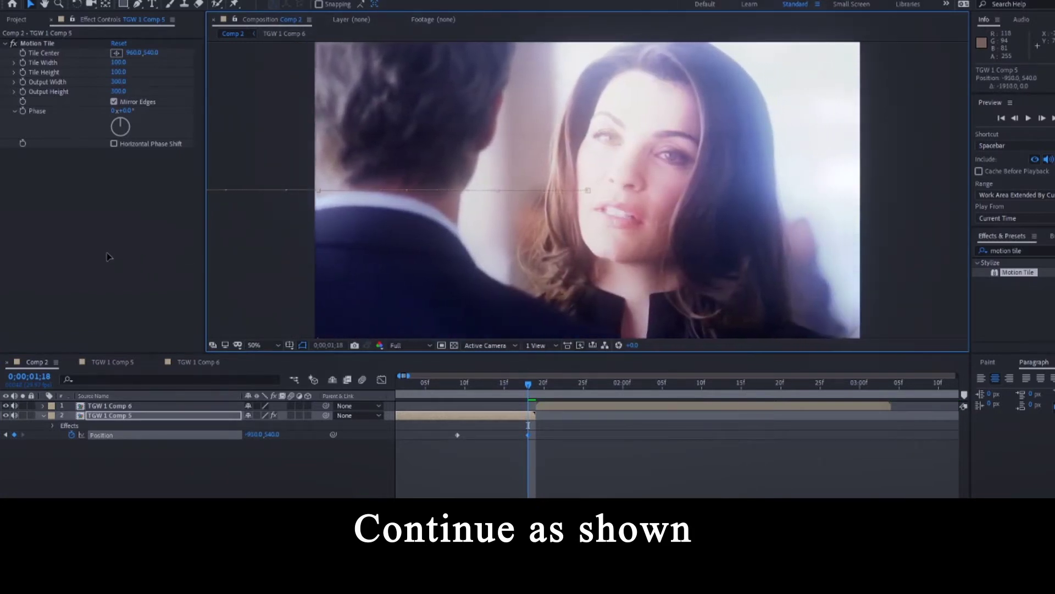
pyautogui.moveTo(104, 256); pyautogui.dragTo(106, 256)
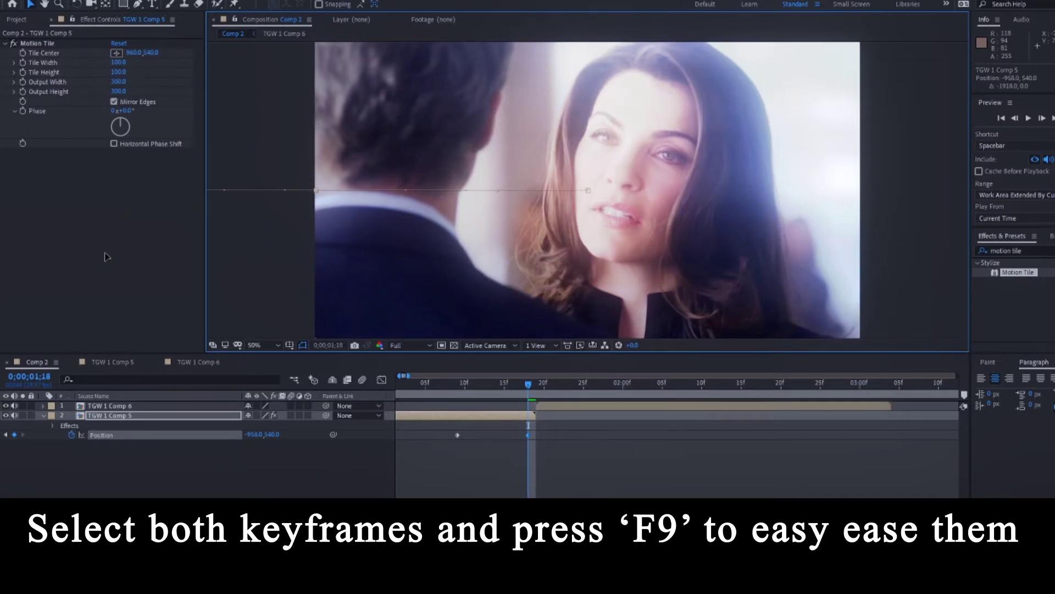
pyautogui.moveTo(431, 439); pyautogui.dragTo(548, 438)
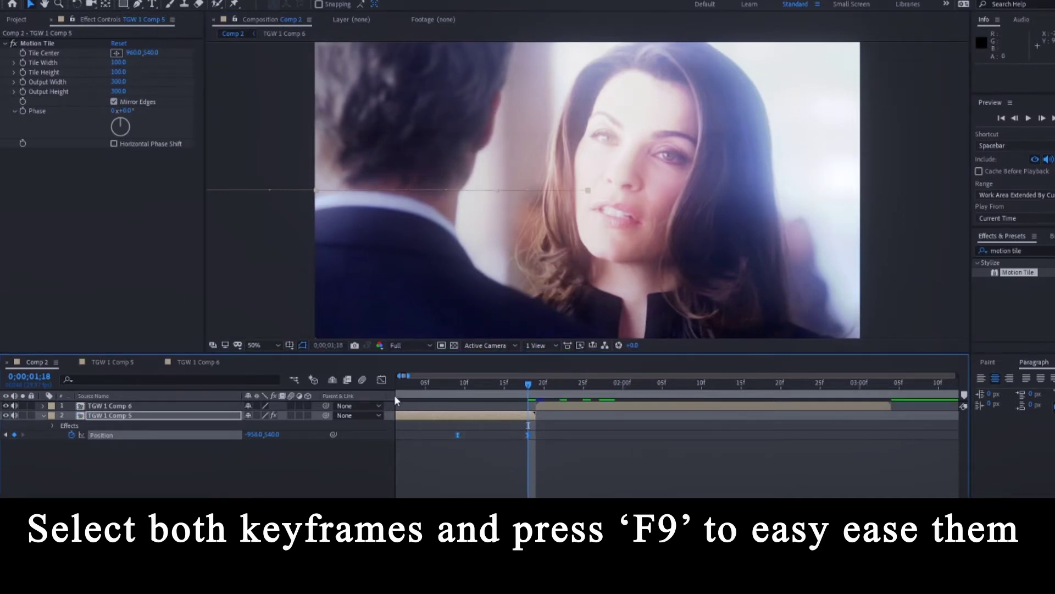
pyautogui.click(382, 380)
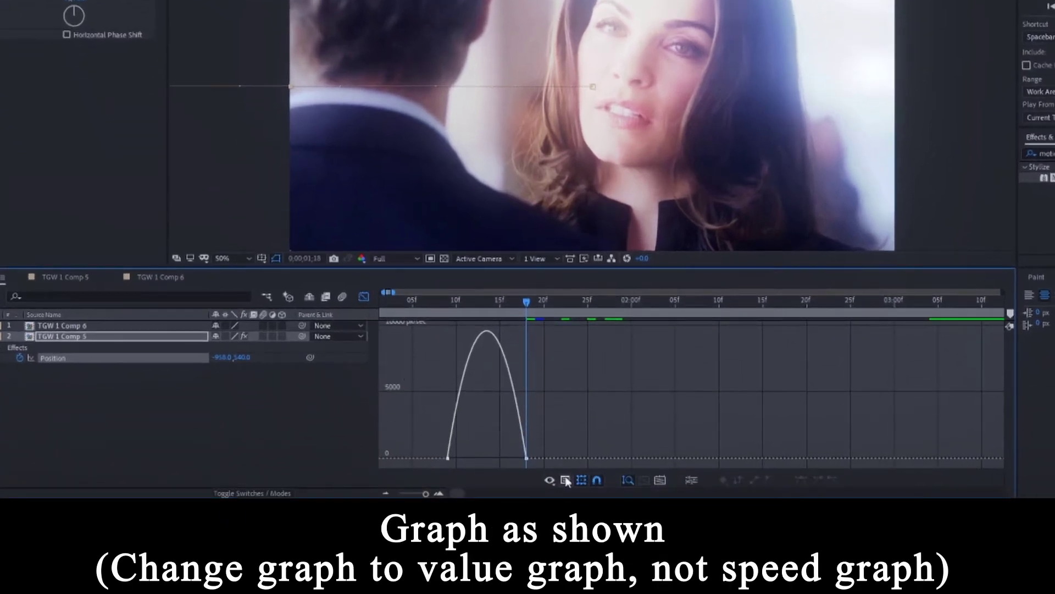
# Separate Comp 5's Position into X and Y and steepen the X value curve's ease
pyautogui.rightClick(598, 353)
pyautogui.click(632, 396)
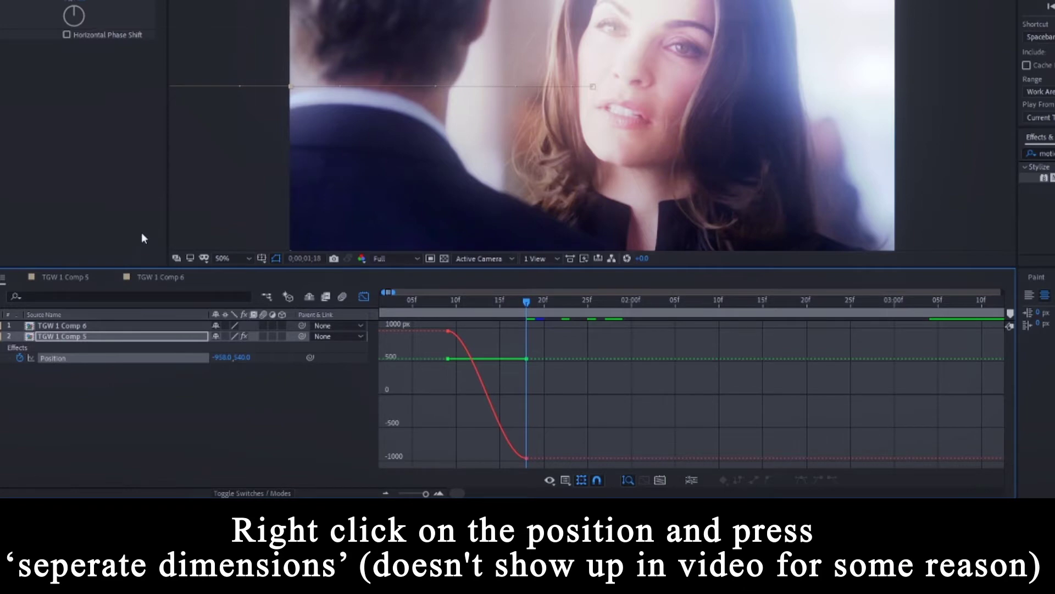
pyautogui.rightClick(53, 358)
pyautogui.click(94, 388)
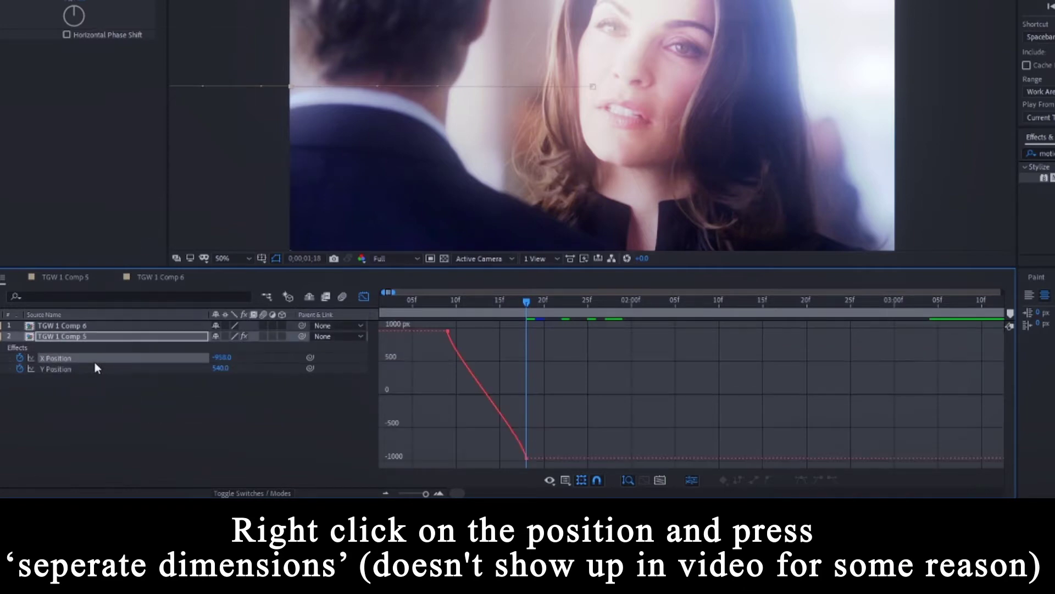
pyautogui.moveTo(417, 354)
pyautogui.mouseDown()
pyautogui.moveTo(447, 325)
pyautogui.moveTo(526, 331)
pyautogui.mouseUp()
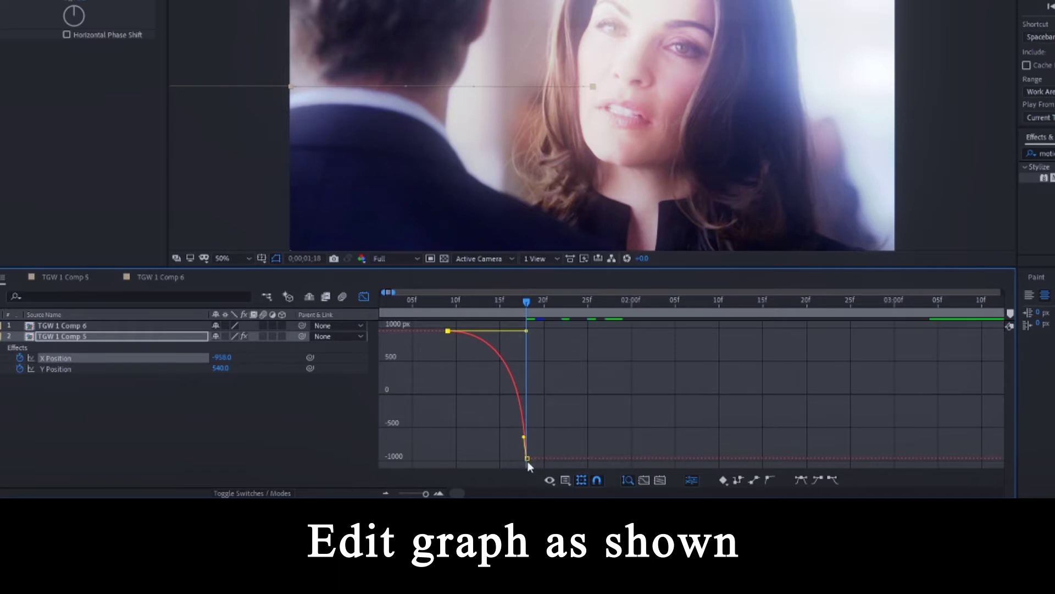
pyautogui.moveTo(527, 459); pyautogui.dragTo(535, 457)
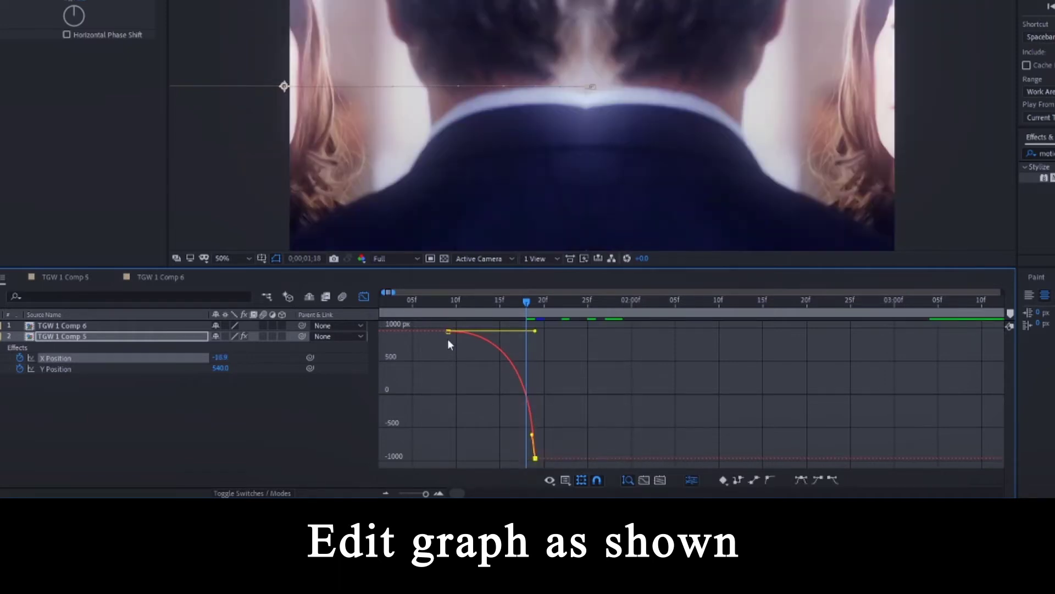
pyautogui.moveTo(448, 331); pyautogui.dragTo(412, 330)
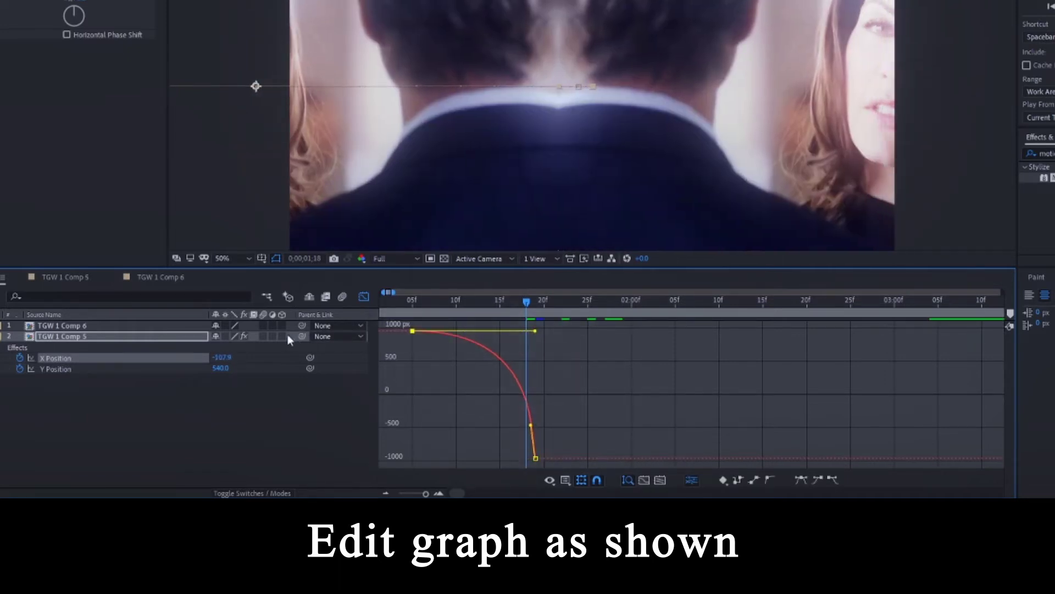
# Enable motion blur on both clips and delete Comp 5's Y Position keyframes
pyautogui.hotkey('ctrl', 'a')
pyautogui.click(264, 336)
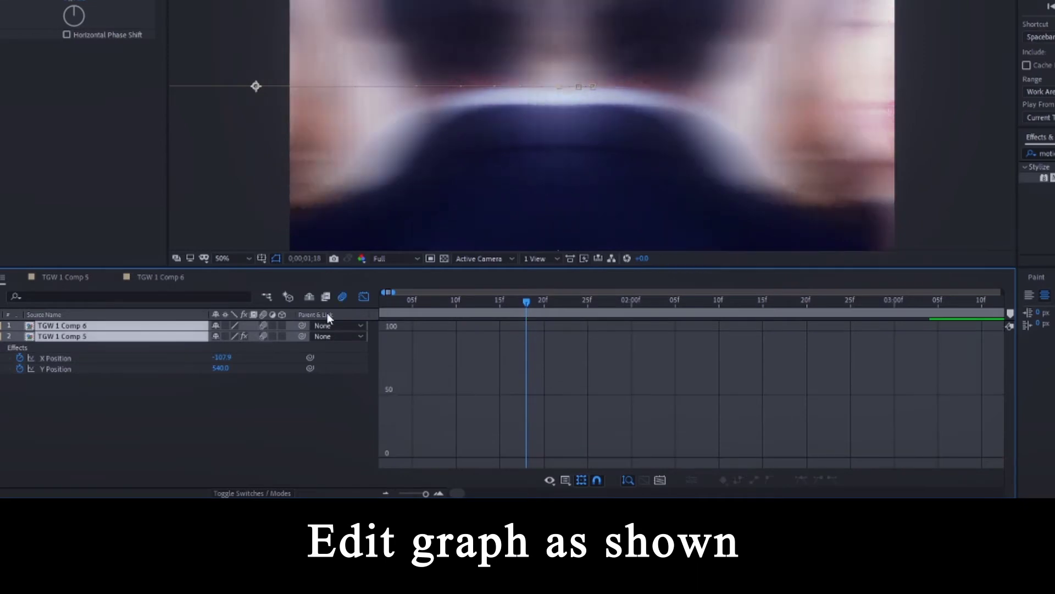
pyautogui.click(362, 298)
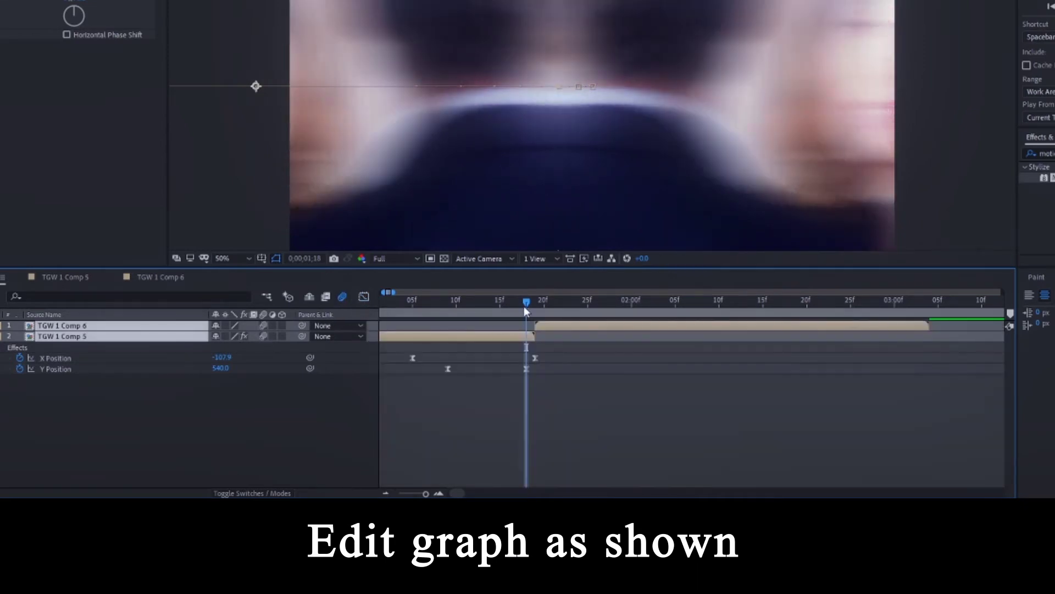
pyautogui.moveTo(523, 302); pyautogui.dragTo(500, 302)
pyautogui.moveTo(439, 363); pyautogui.dragTo(549, 377)
pyautogui.press('Delete')
# Preview the swipe from its start, then select the TGW 1 Comp 6 layer
pyautogui.moveTo(494, 301); pyautogui.dragTo(408, 299)
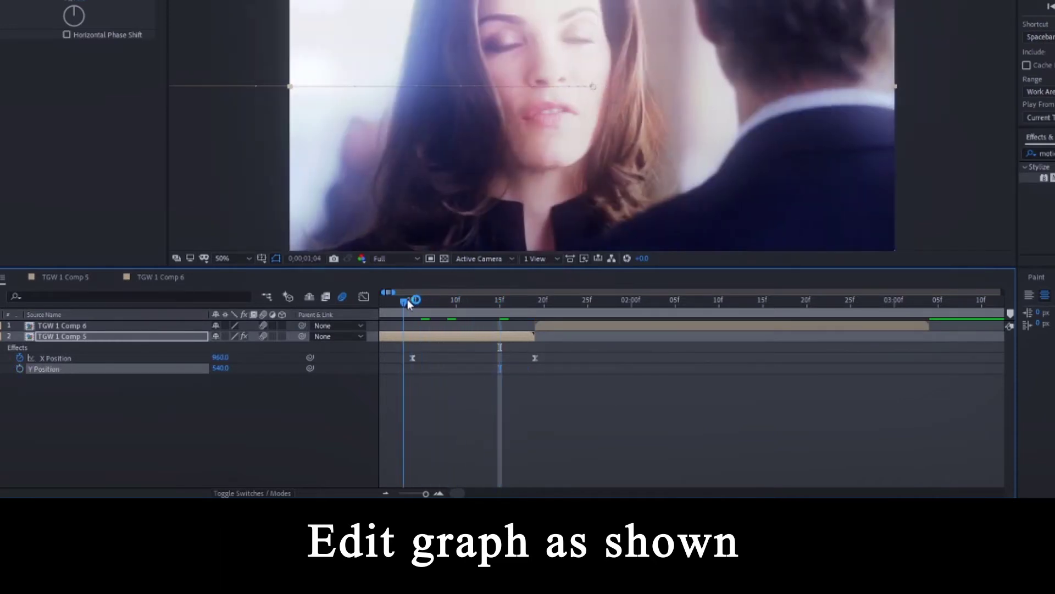
pyautogui.press('space')
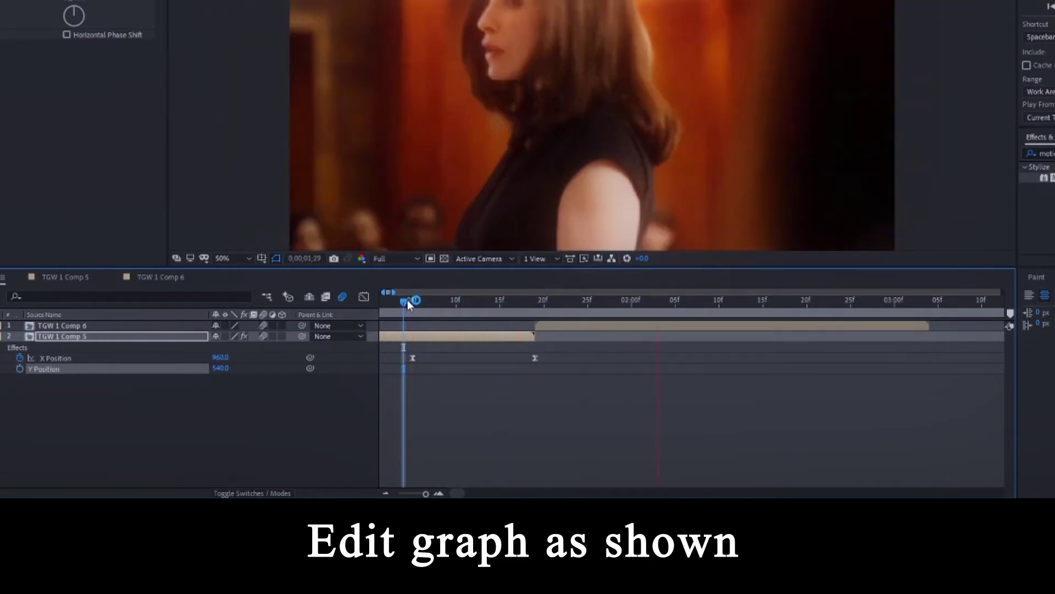
pyautogui.moveTo(413, 303); pyautogui.dragTo(539, 310)
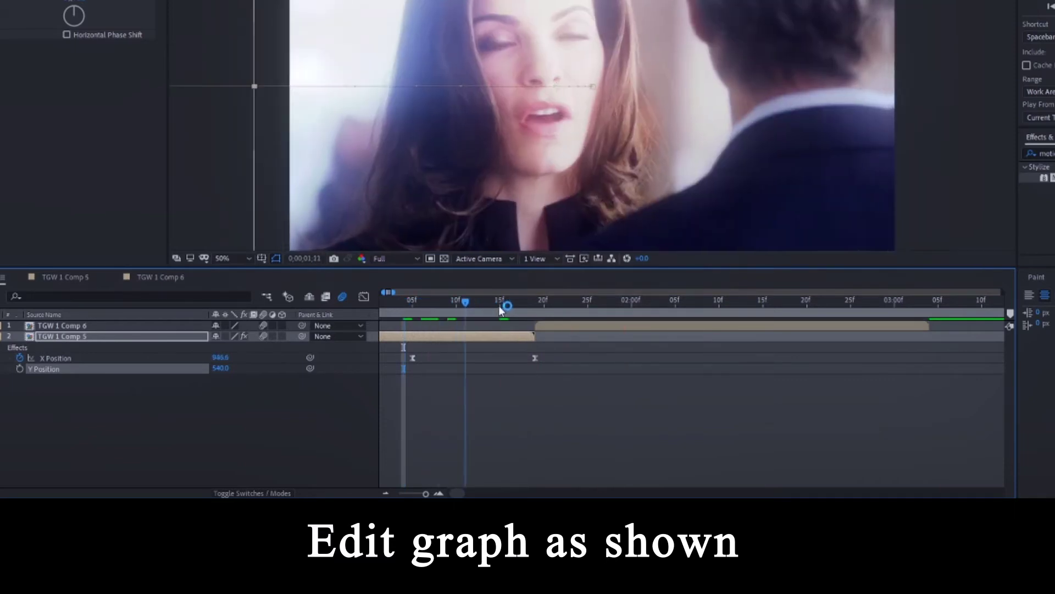
pyautogui.click(542, 325)
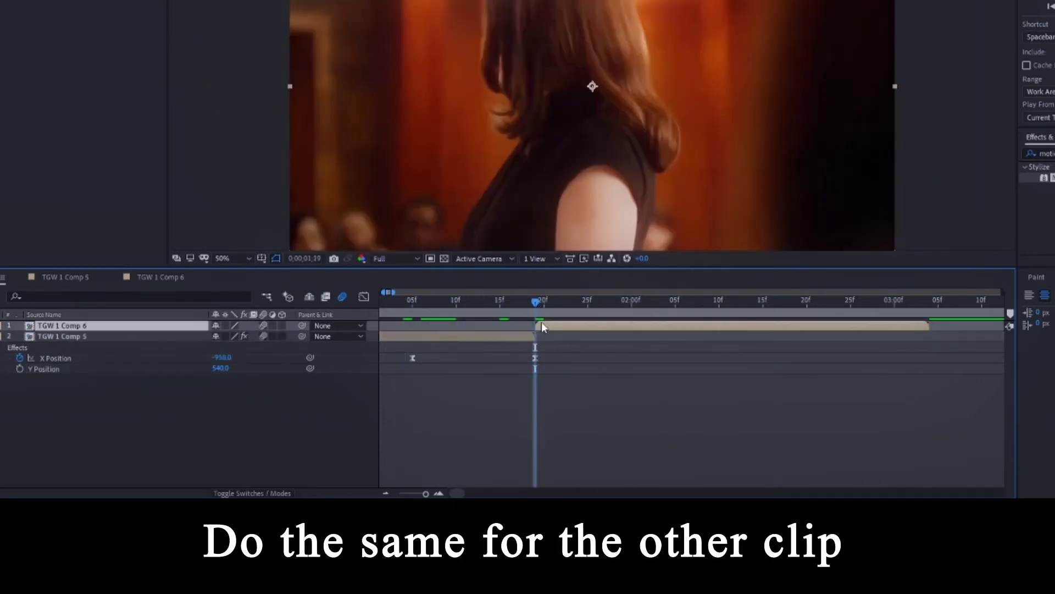
# Add TGW 1 Comp 6 Position keyframes at the cut and ten frames later
pyautogui.press('p')
pyautogui.click(20, 336)
pyautogui.hotkey('shift', 'pagedown')
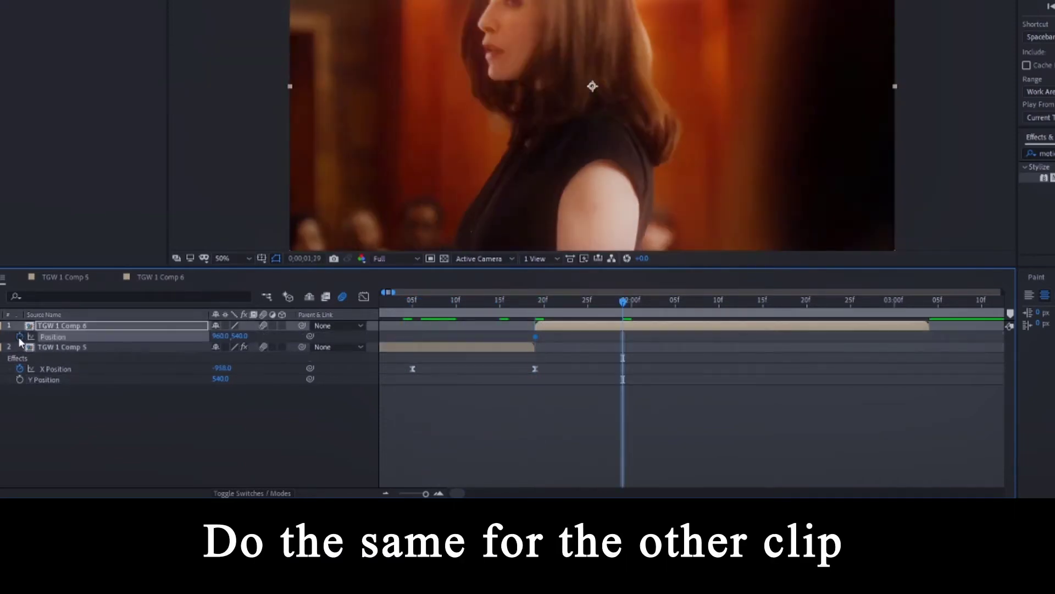
pyautogui.hotkey('shift', 'pageup')
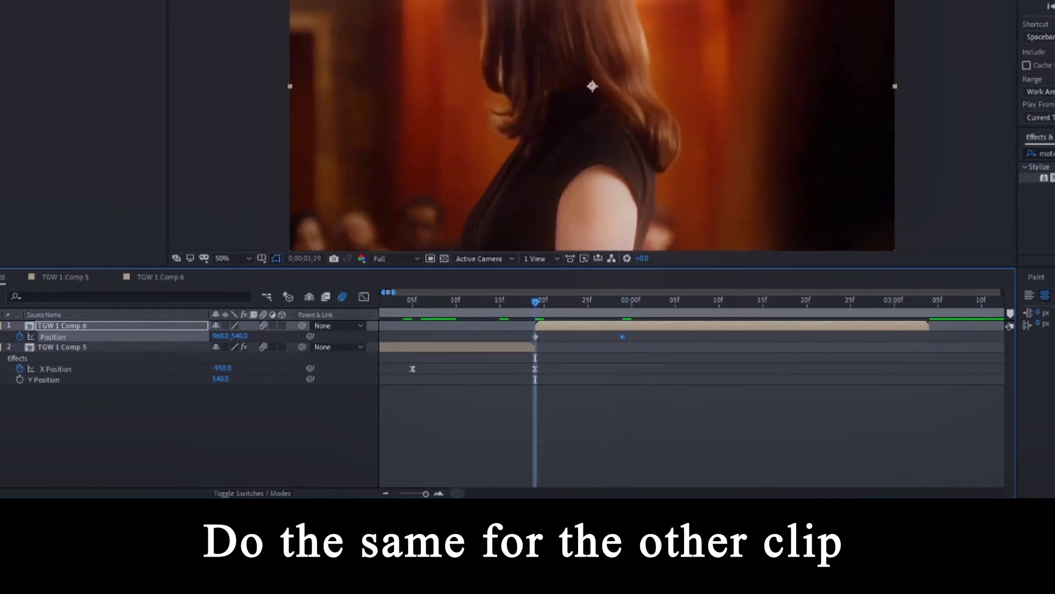
# Push Comp 6 off-frame right to 2878,540 at the first keyframe and select both keyframes
pyautogui.moveTo(642, 333); pyautogui.dragTo(524, 338)
pyautogui.click(362, 300)
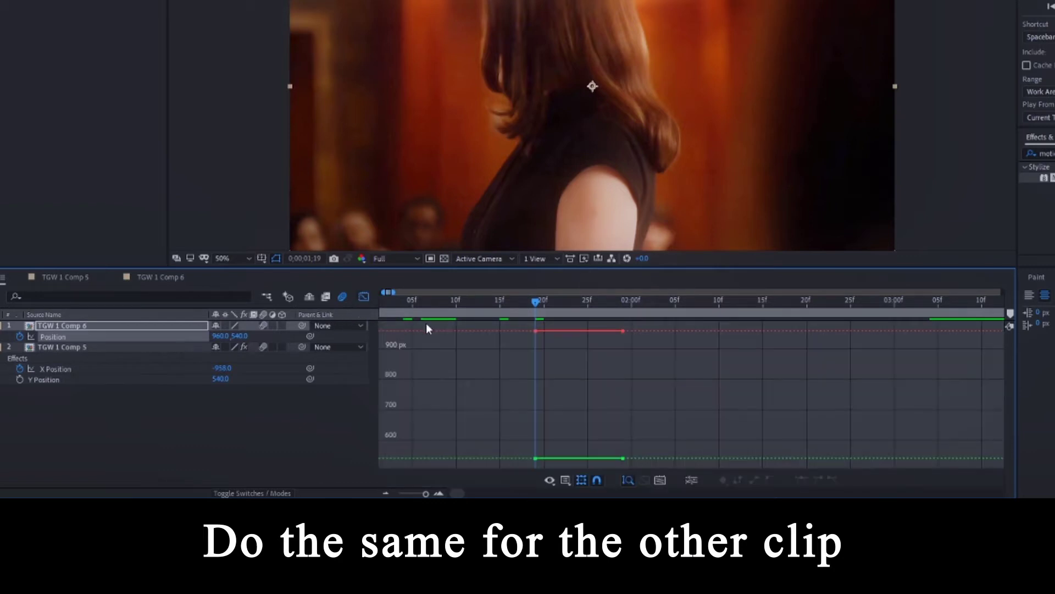
pyautogui.click(362, 297)
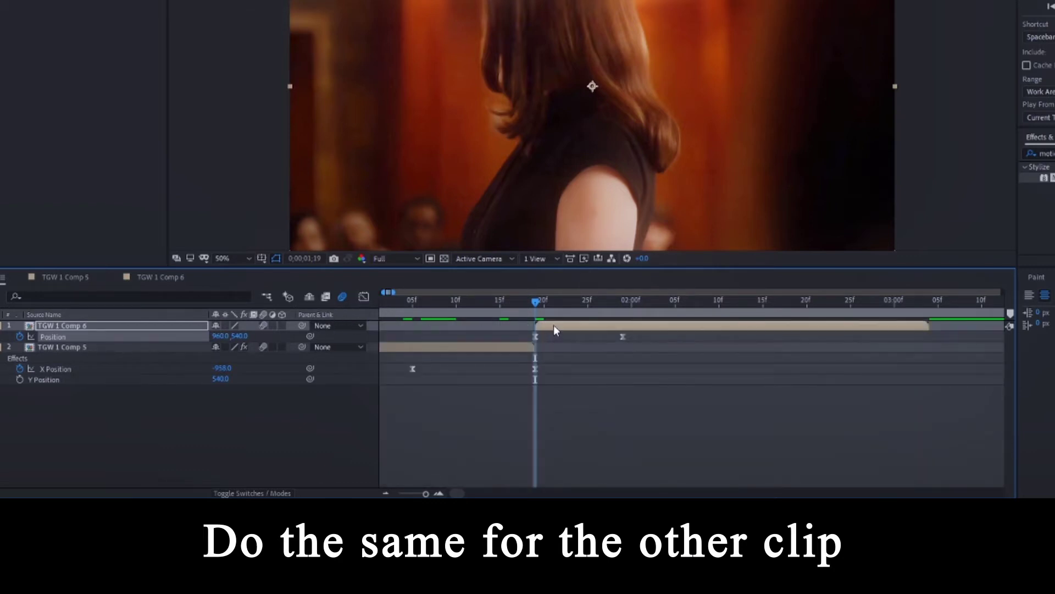
pyautogui.moveTo(416, 189)
pyautogui.mouseDown()
pyautogui.moveTo(1024, 185)
pyautogui.moveTo(814, 110)
pyautogui.mouseUp()
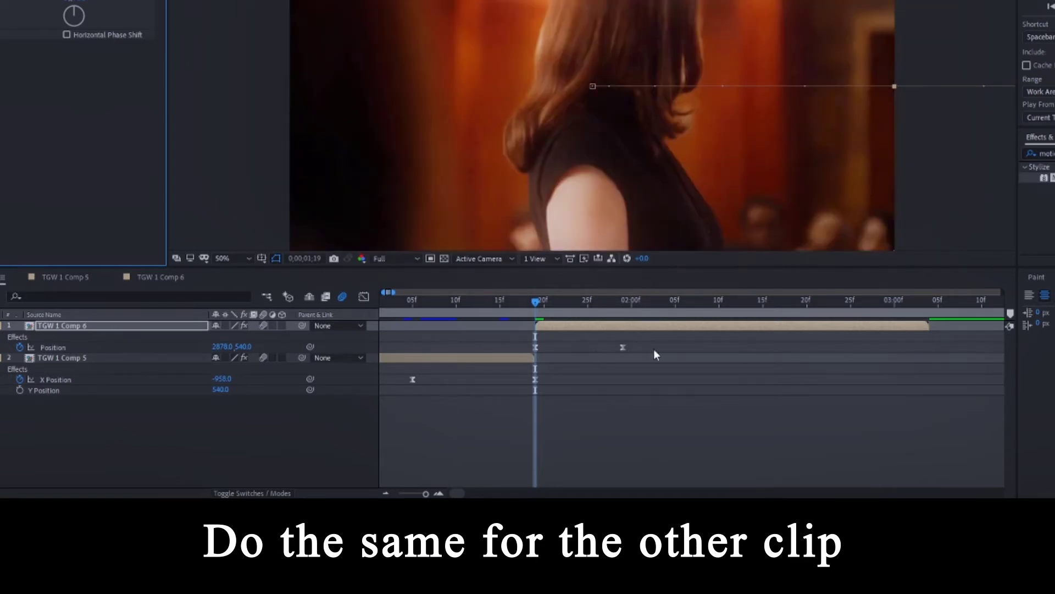
pyautogui.moveTo(646, 350); pyautogui.dragTo(510, 347)
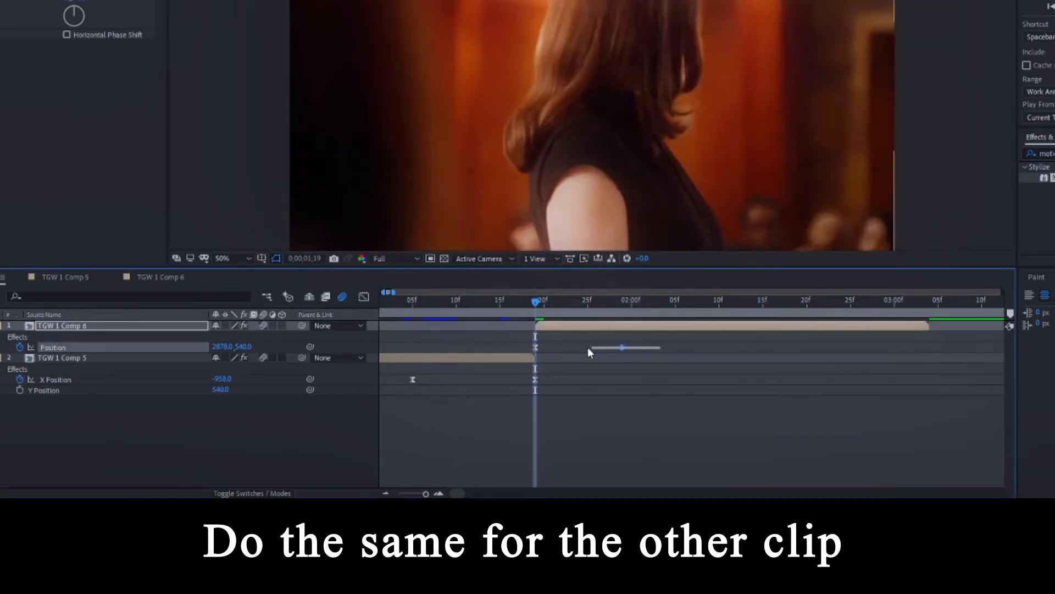
# Separate Comp 6's Position into X and Y and ease the X curve into its end keyframe
pyautogui.click(364, 297)
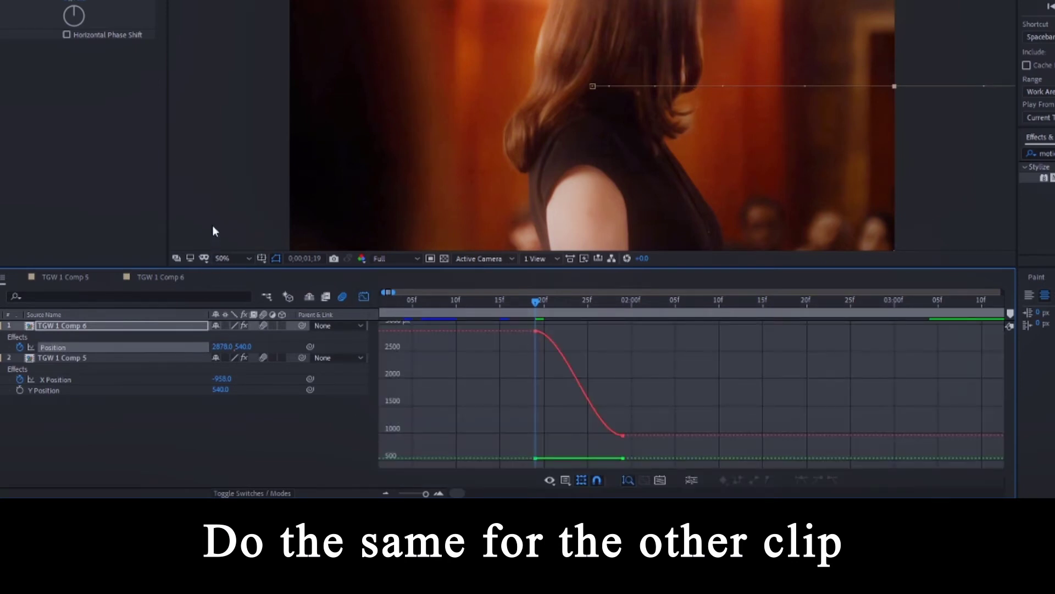
pyautogui.click(691, 480)
pyautogui.moveTo(659, 401); pyautogui.dragTo(590, 456)
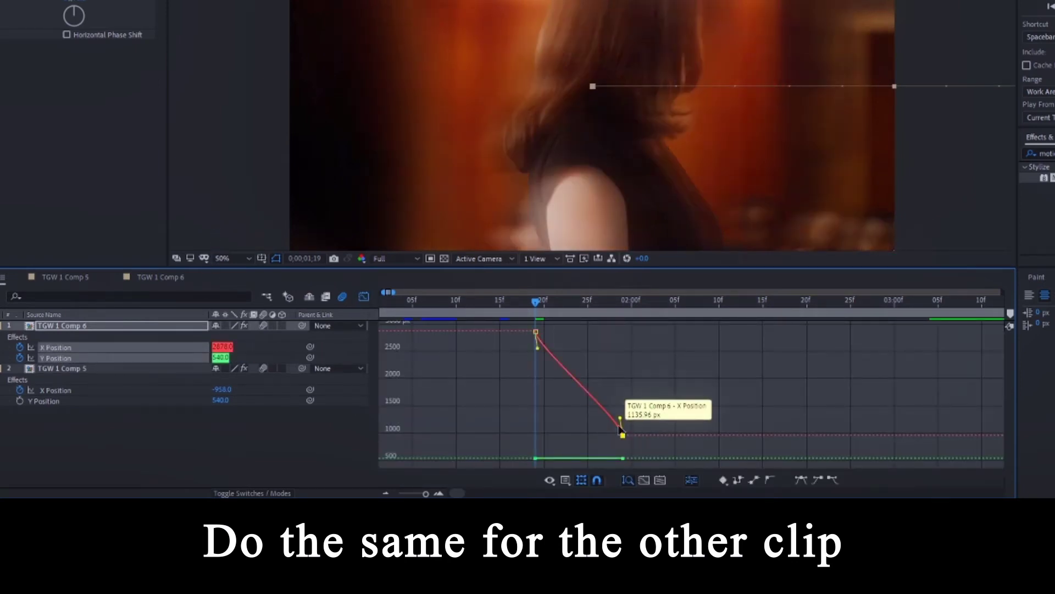
pyautogui.moveTo(620, 421); pyautogui.dragTo(498, 431)
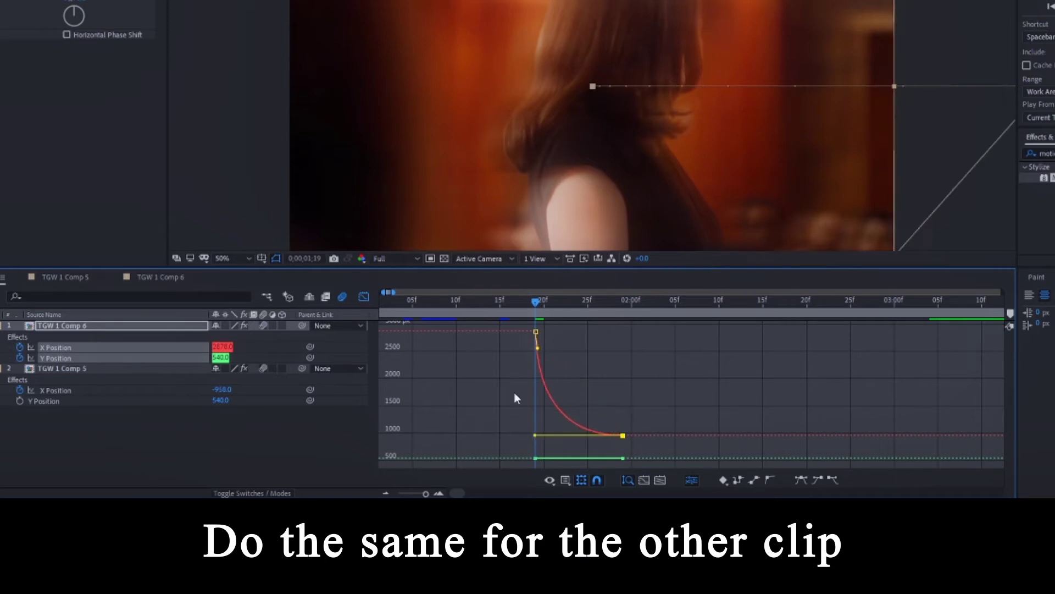
# Shift the first X keyframe a frame earlier, the last a few frames later, and preview
pyautogui.moveTo(529, 332); pyautogui.dragTo(520, 332)
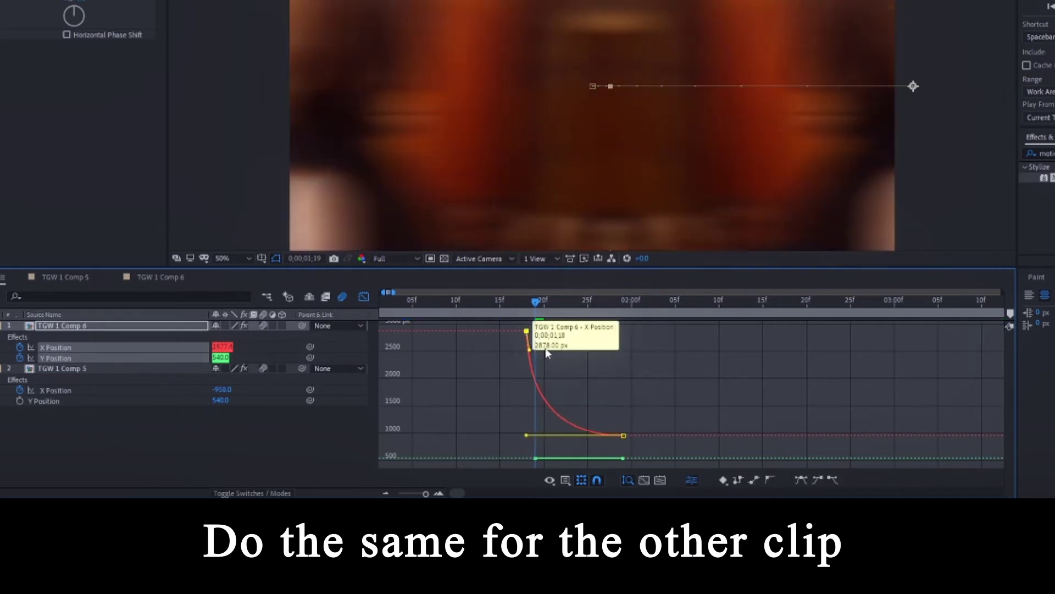
pyautogui.moveTo(625, 435); pyautogui.dragTo(648, 435)
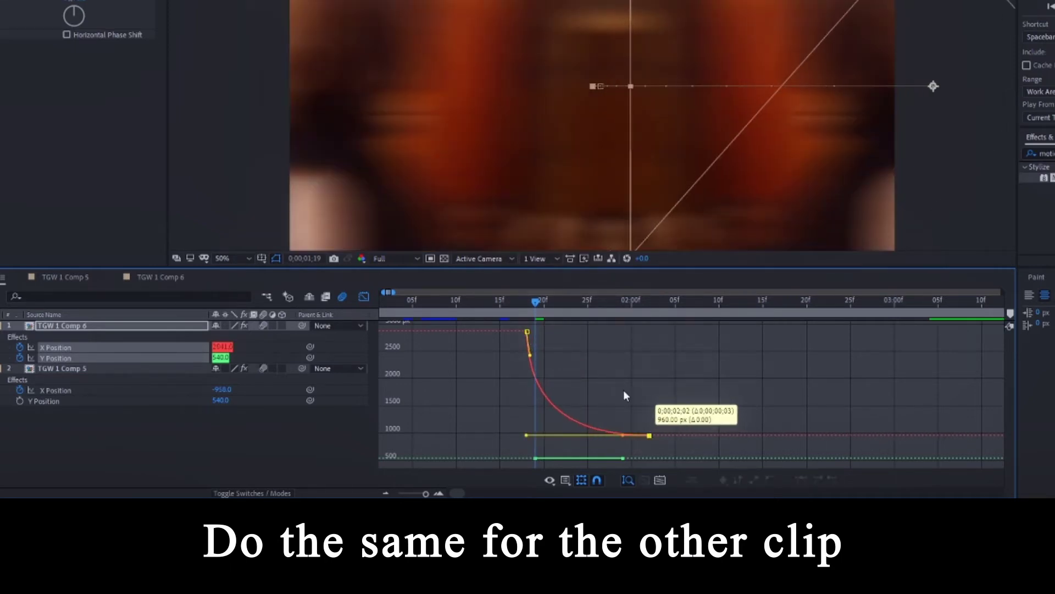
pyautogui.press('space')
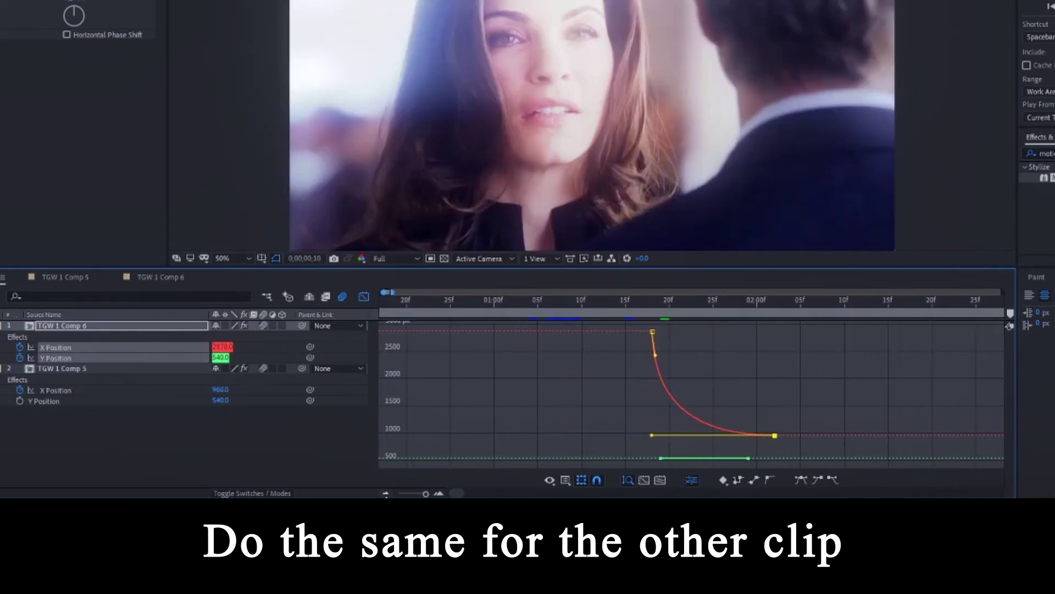
pyautogui.press('-')
pyautogui.click(368, 297)
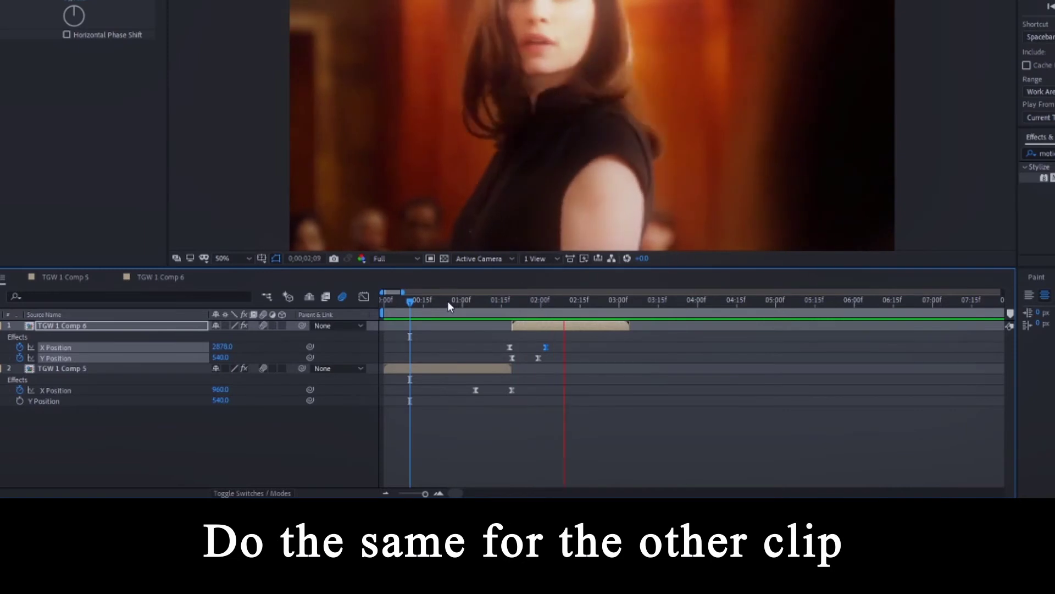
# Delete Comp 6's Y Position keyframes and scrub through the clips around the cut
pyautogui.click(448, 302)
pyautogui.moveTo(545, 352); pyautogui.dragTo(496, 365)
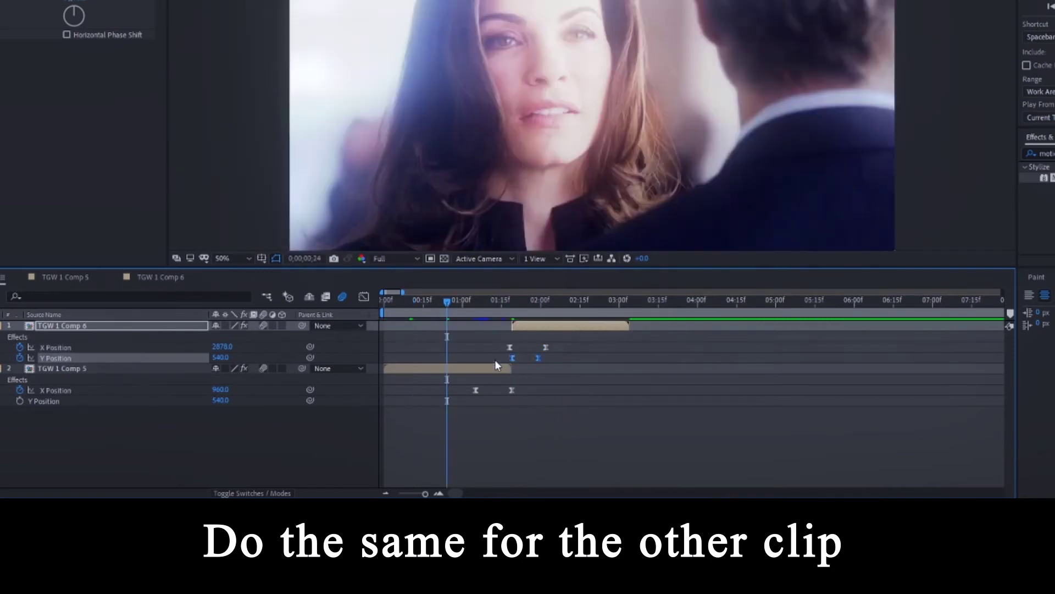
pyautogui.press('Delete')
pyautogui.moveTo(485, 302); pyautogui.dragTo(437, 318)
# Precompose the TGW 1 Comp 5 layer into a new comp, then move to about 01;17
pyautogui.click(446, 368)
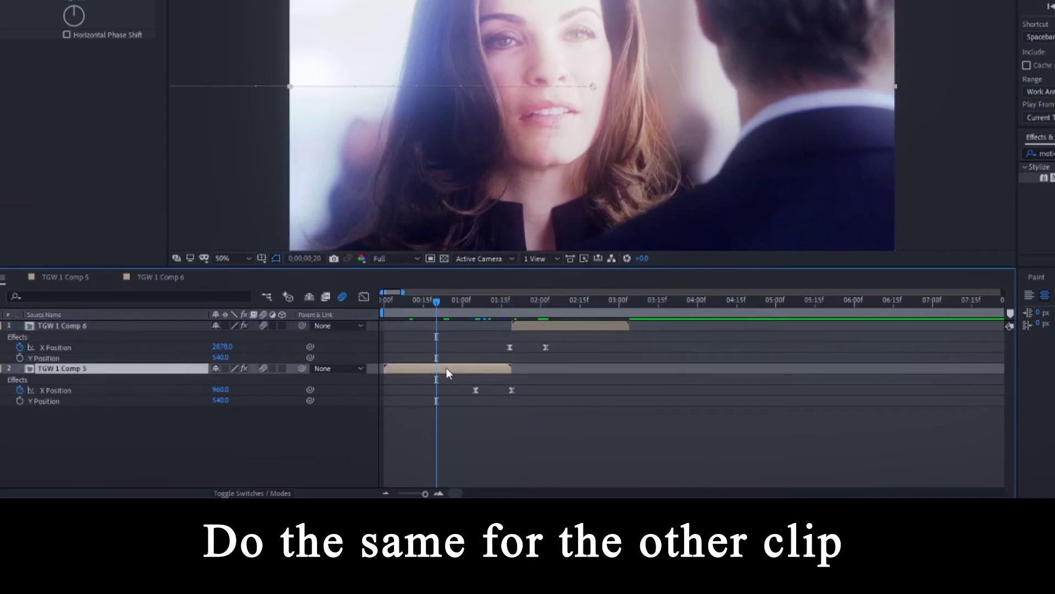
pyautogui.hotkey('ctrl', 'shift', 'c')
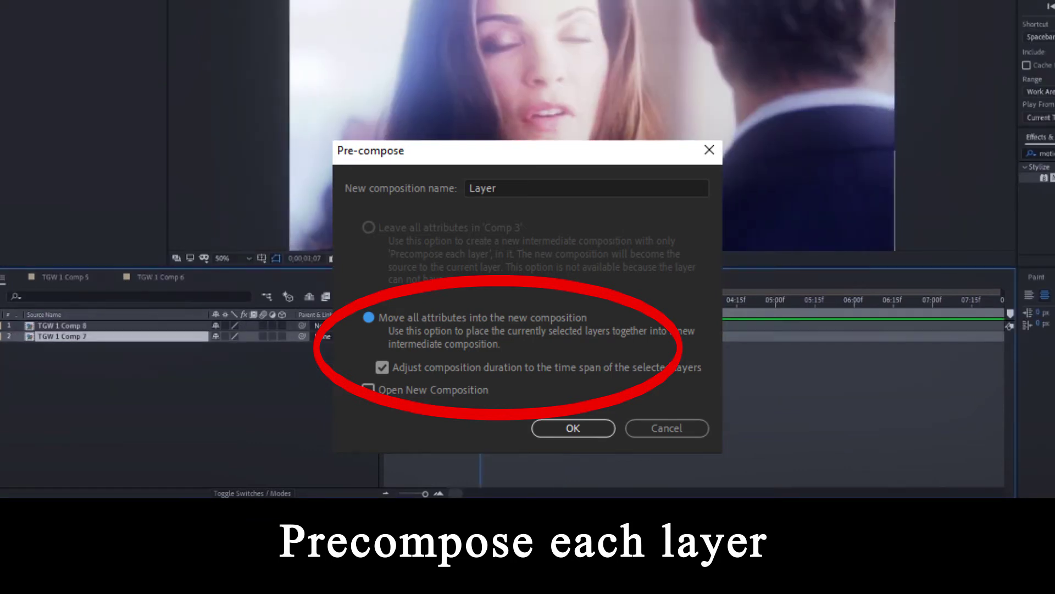
pyautogui.press('Return')
pyautogui.click(494, 310)
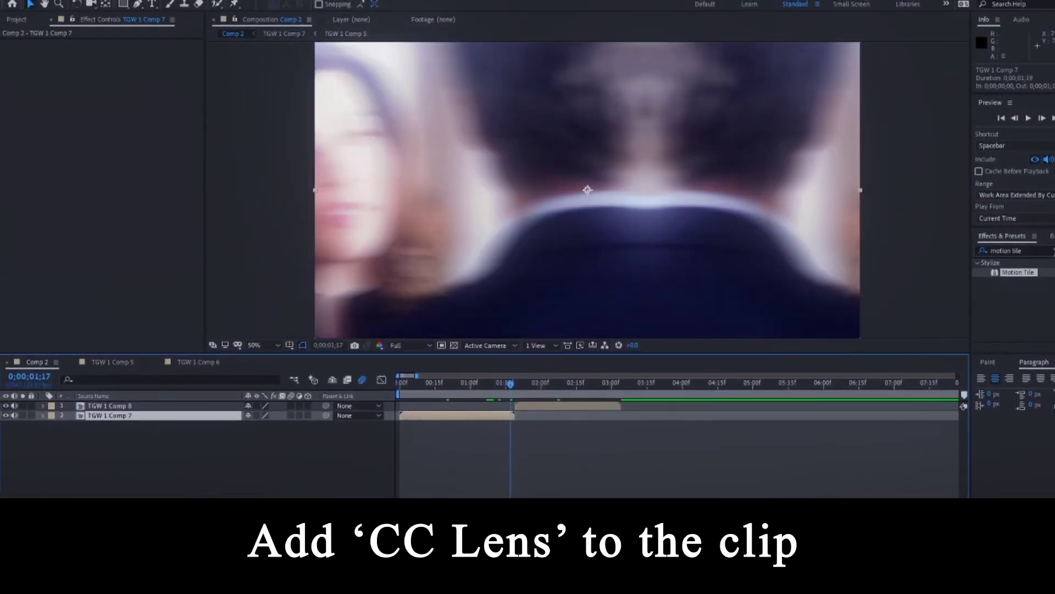
pyautogui.hotkey('ctrl', '5')
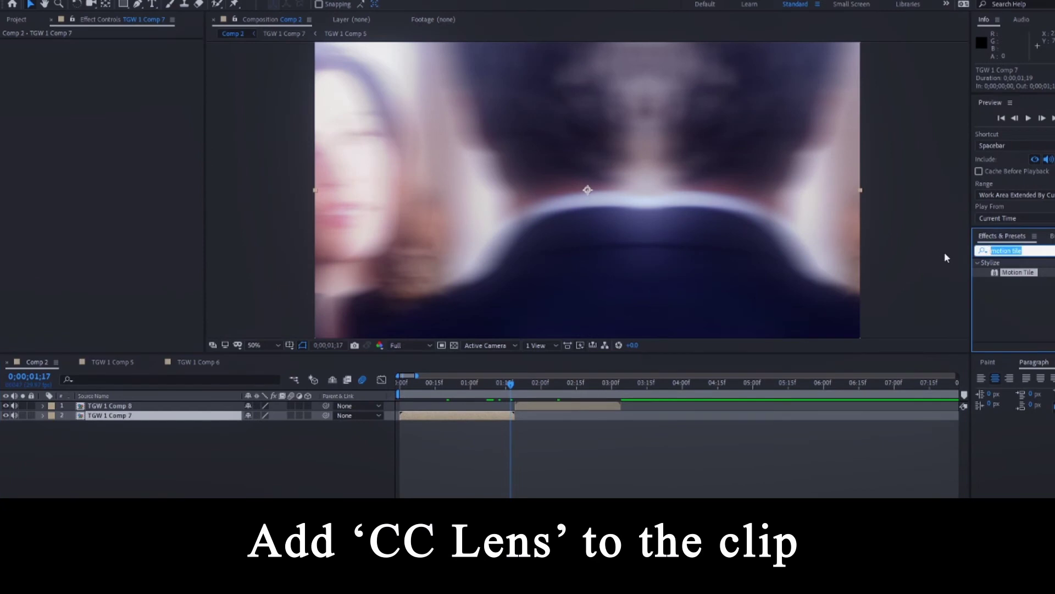
# Search 'cc lens', apply CC Lens to TGW 1 Comp 7, and enlarge its Size to fill the frame
pyautogui.write('cc lens')
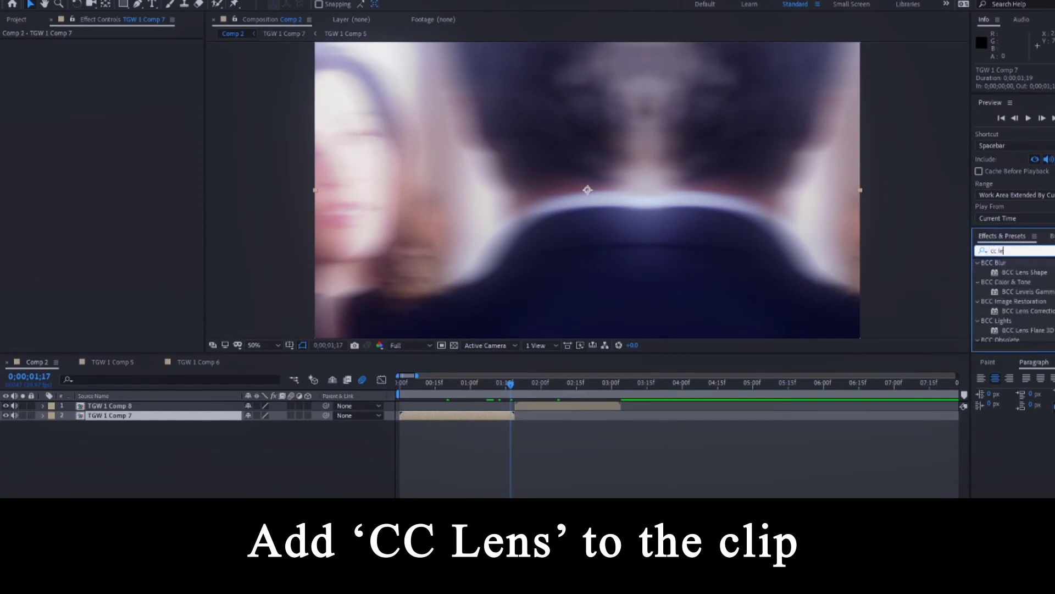
pyautogui.scroll(-5, 1034, 328)
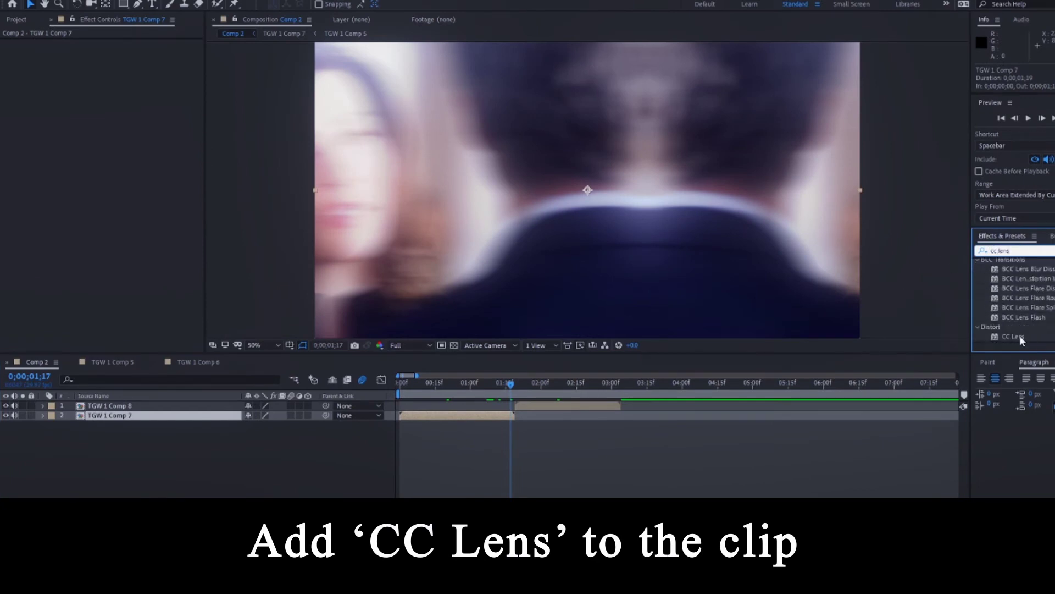
pyautogui.moveTo(1022, 340); pyautogui.dragTo(496, 421)
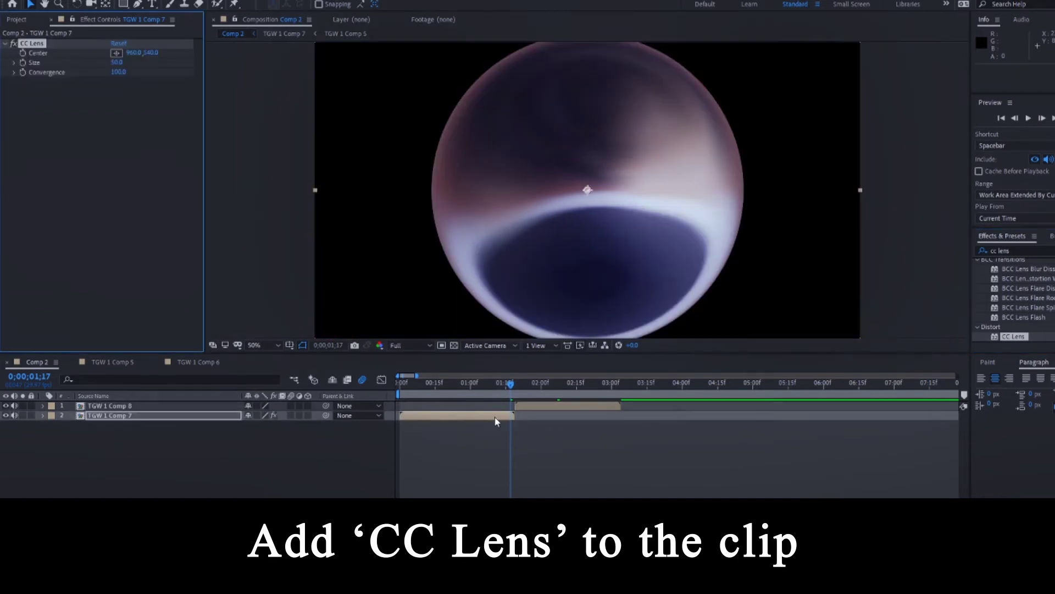
pyautogui.moveTo(117, 62)
pyautogui.mouseDown()
pyautogui.moveTo(332, 80)
pyautogui.moveTo(703, 87)
pyautogui.mouseUp()
pyautogui.click(505, 417)
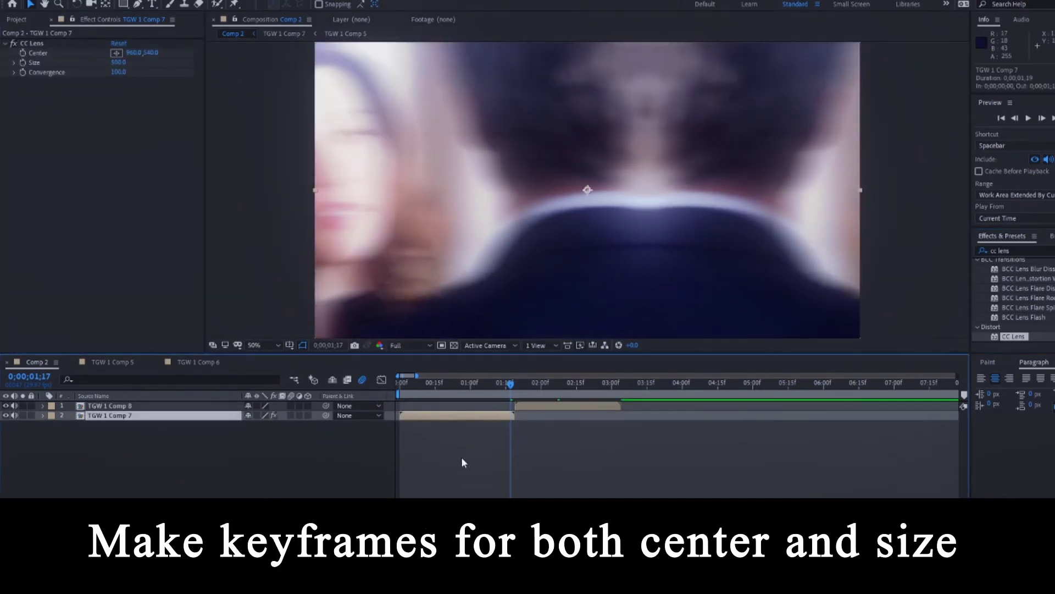
# Keyframe CC Lens Center and Size at the current time and again 10 frames earlier at 01;07
pyautogui.press('=')
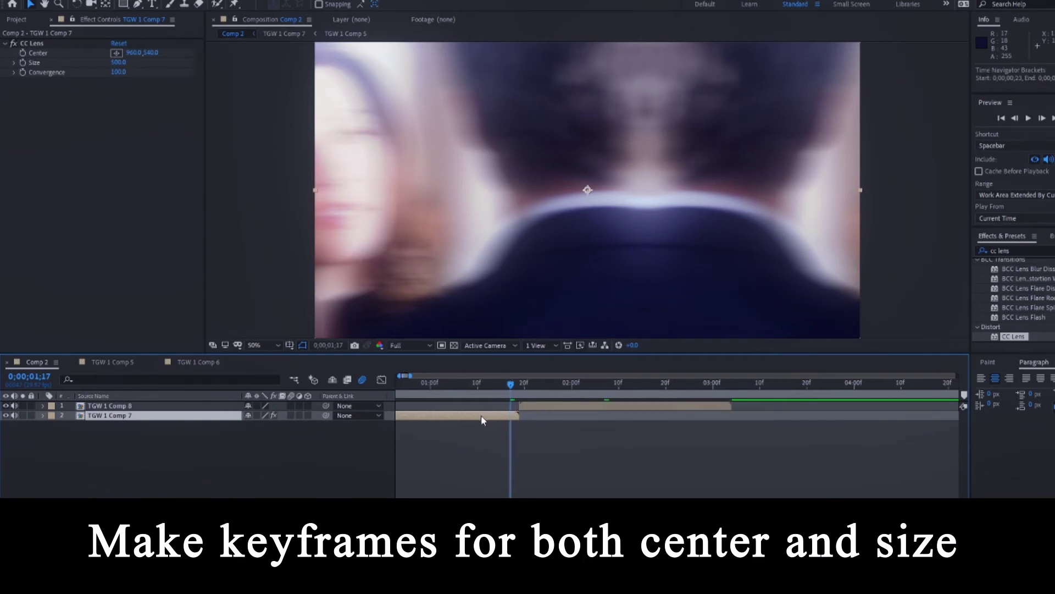
pyautogui.click(23, 62)
pyautogui.click(22, 52)
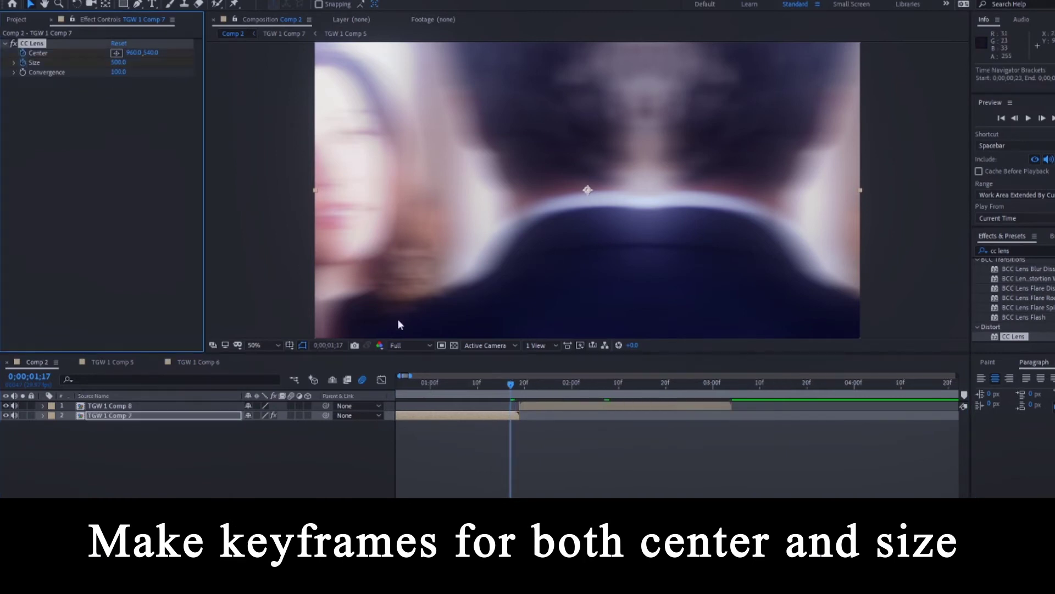
pyautogui.press('u')
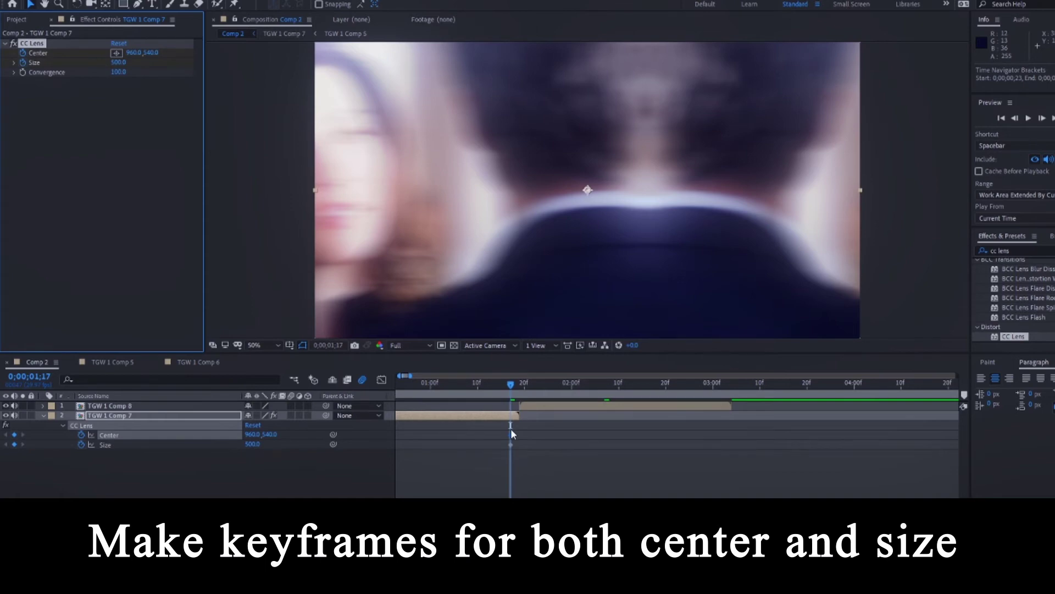
pyautogui.hotkey('shift', 'pageup')
pyautogui.click(15, 434)
pyautogui.click(14, 444)
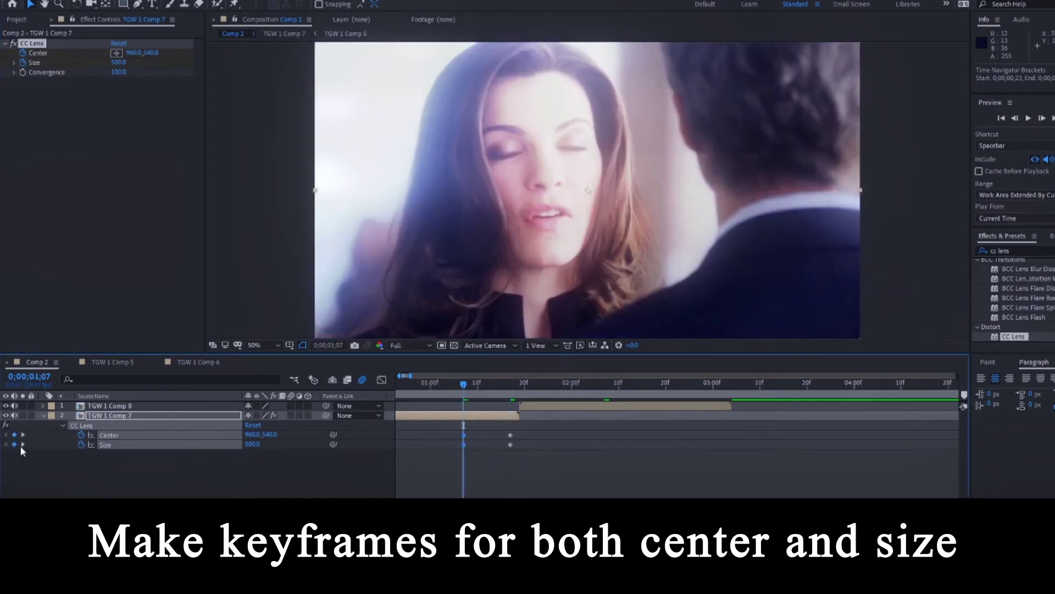
# At the last keyframe, move the lens Center to the comp's right edge, 1920,540
pyautogui.click(454, 487)
pyautogui.moveTo(464, 383); pyautogui.dragTo(510, 387)
pyautogui.click(511, 434)
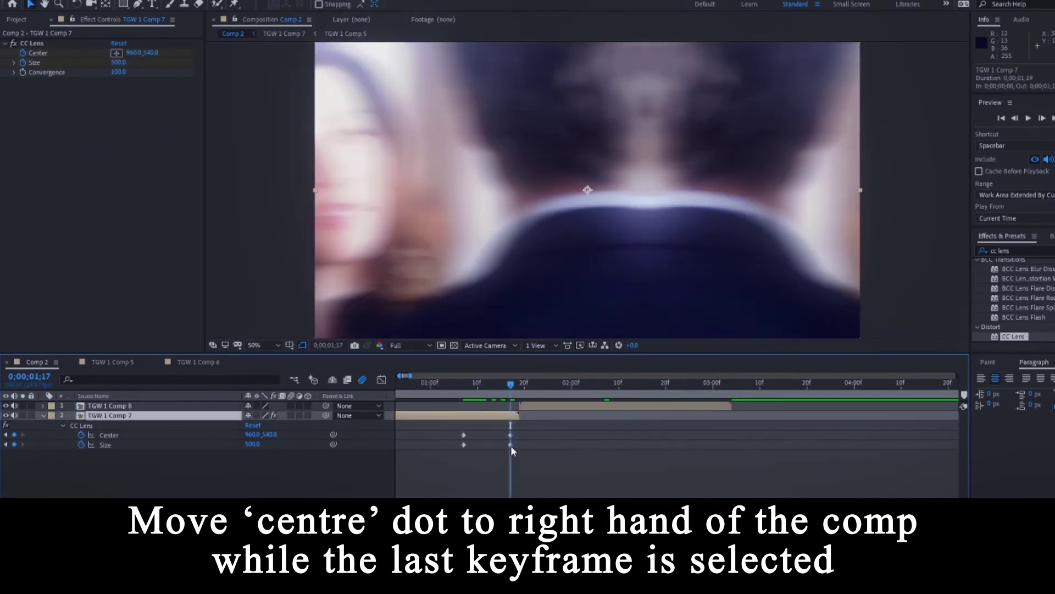
pyautogui.click(511, 446)
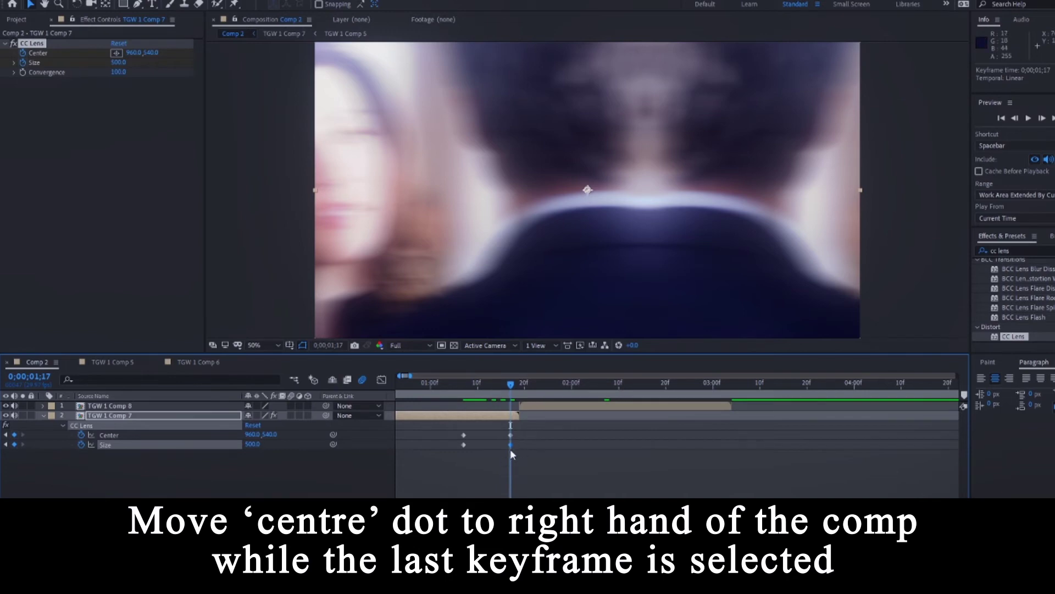
pyautogui.moveTo(588, 191); pyautogui.dragTo(861, 192)
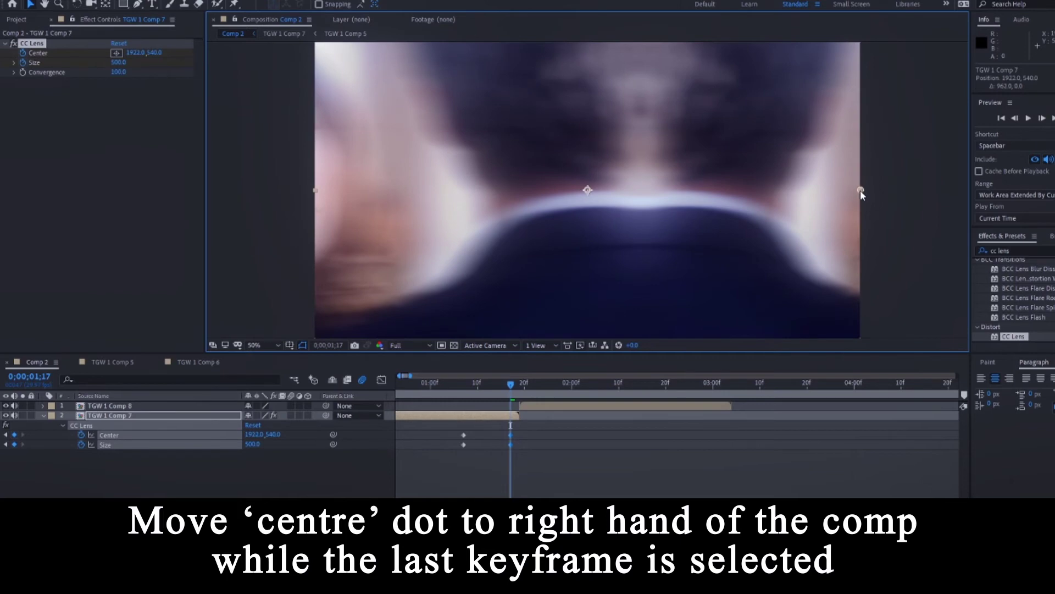
pyautogui.click(503, 450)
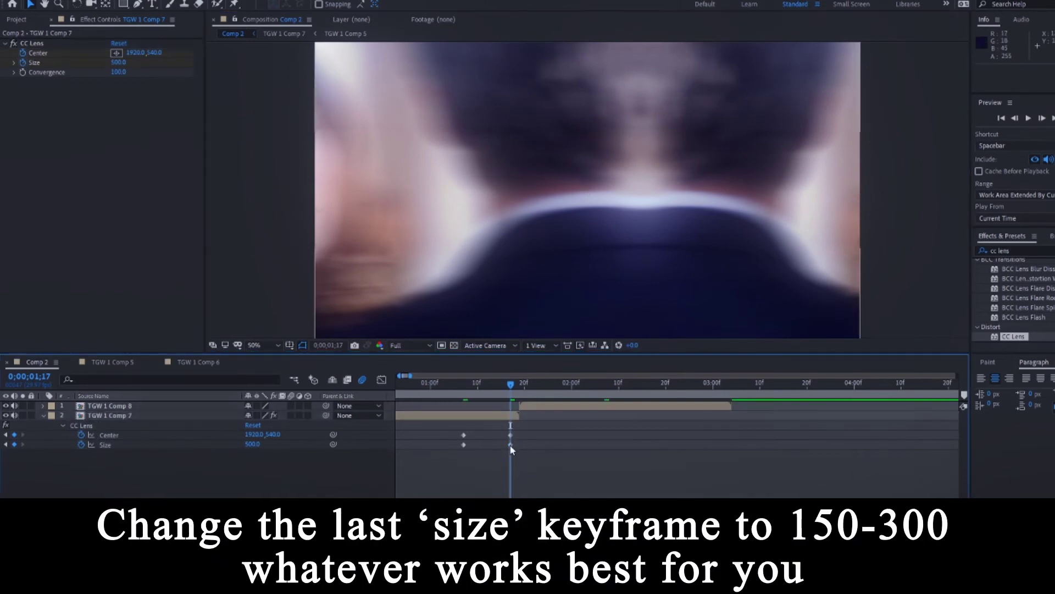
# Lower the last lens Size keyframe from 500 to about 244 and shift the end keys two frames later
pyautogui.click(510, 445)
pyautogui.moveTo(463, 384); pyautogui.dragTo(509, 388)
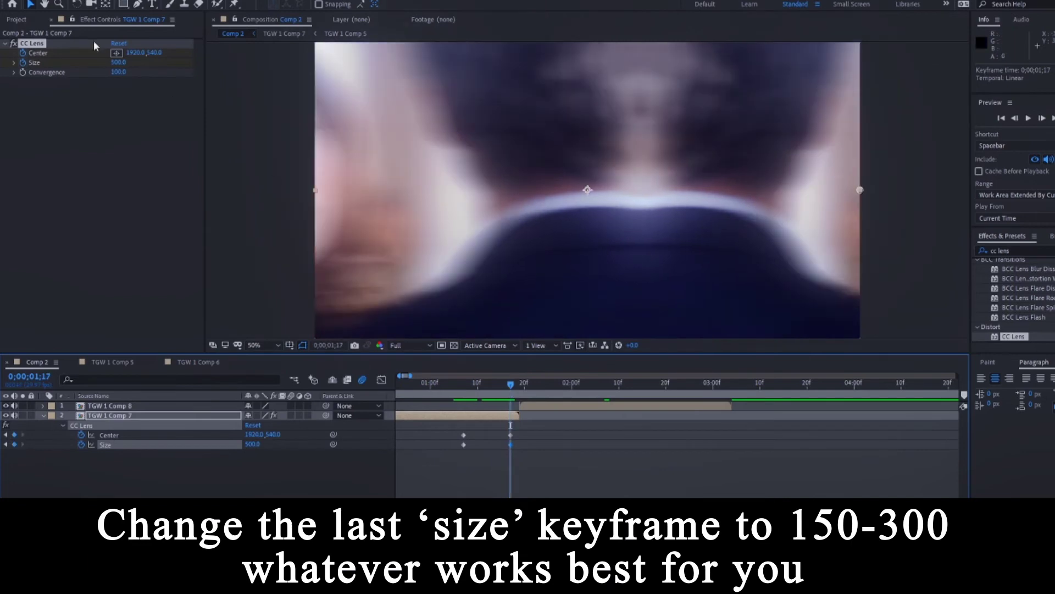
pyautogui.moveTo(124, 65)
pyautogui.mouseDown()
pyautogui.moveTo(135, 63)
pyautogui.moveTo(30, 72)
pyautogui.mouseUp()
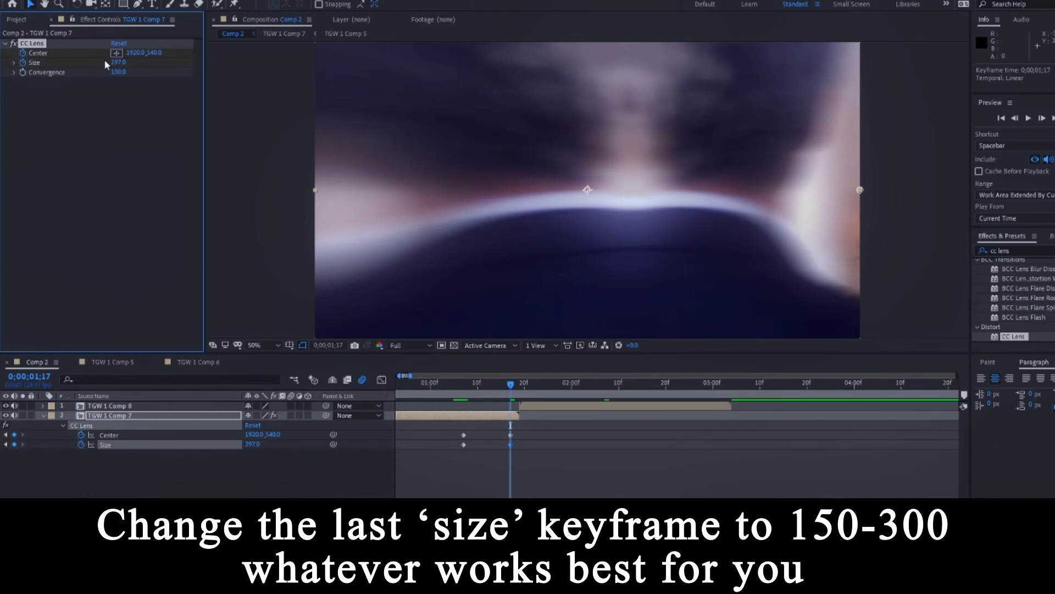
pyautogui.moveTo(117, 63); pyautogui.dragTo(63, 67)
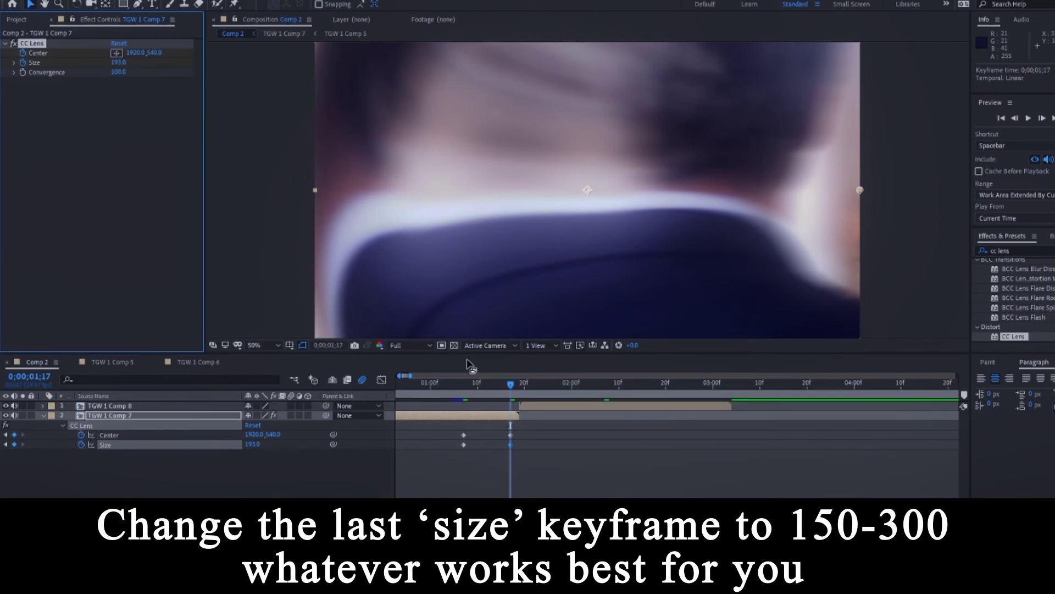
pyautogui.moveTo(519, 427)
pyautogui.mouseDown()
pyautogui.moveTo(502, 446)
pyautogui.moveTo(522, 444)
pyautogui.mouseUp()
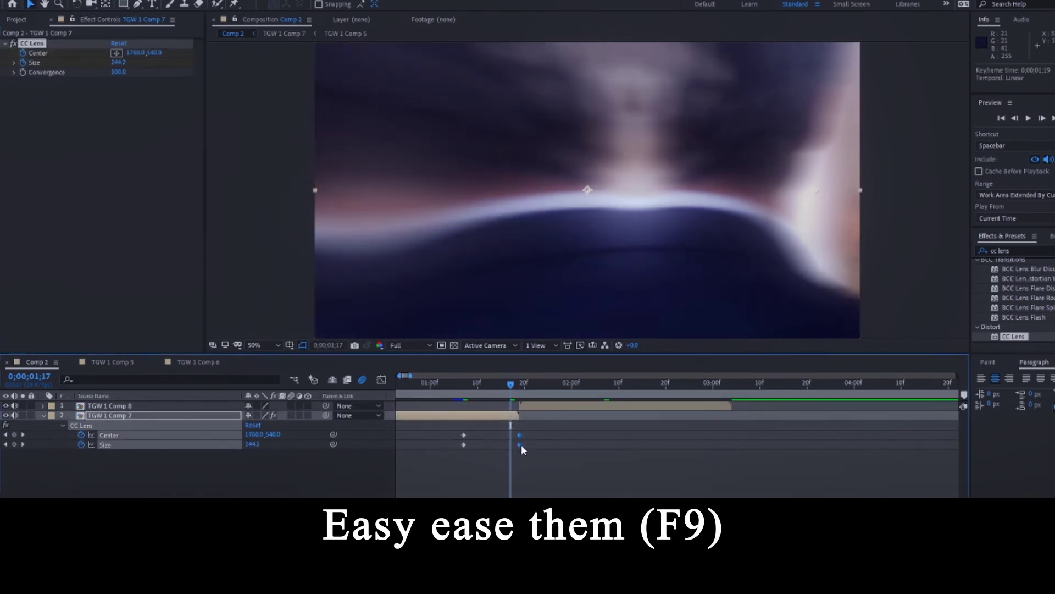
# Easy-ease all four lens keyframes on TGW 1 Comp 7, preview the transition, then select TGW 1 Comp 8
pyautogui.moveTo(452, 430); pyautogui.dragTo(575, 464)
pyautogui.press('F9')
pyautogui.moveTo(511, 384); pyautogui.dragTo(414, 383)
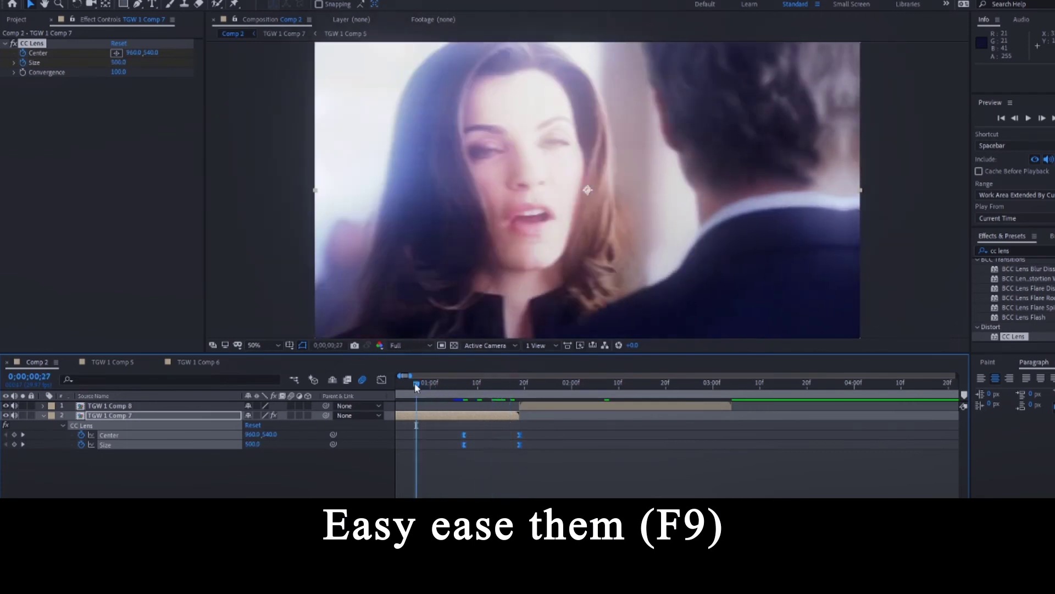
pyautogui.press('space')
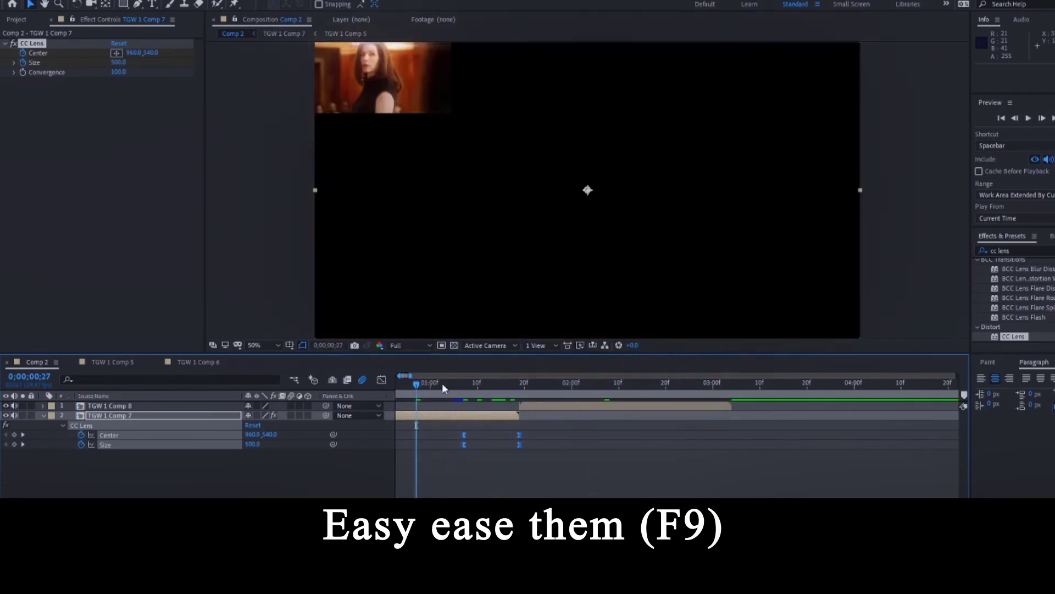
pyautogui.click(520, 385)
pyautogui.click(526, 407)
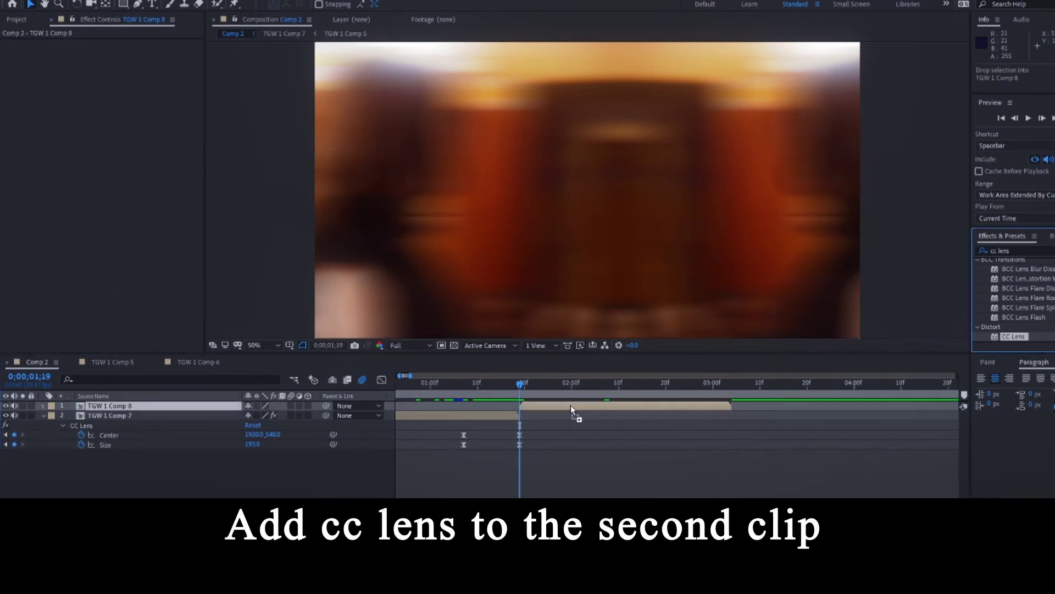
# Apply CC Lens to TGW 1 Comp 8 and set its Size to 500
pyautogui.moveTo(1014, 336); pyautogui.dragTo(571, 405)
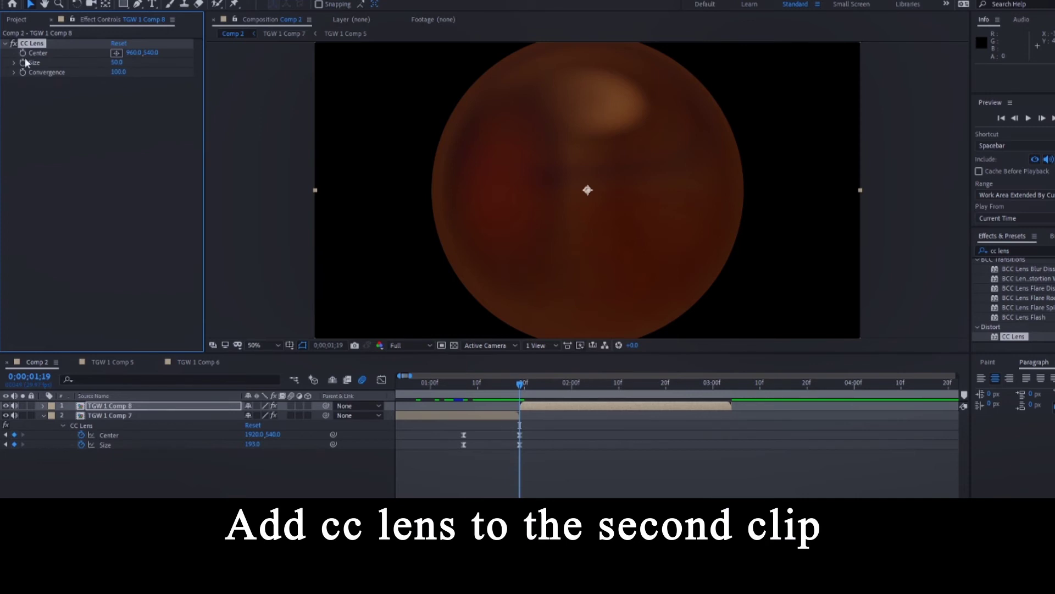
pyautogui.press('u')
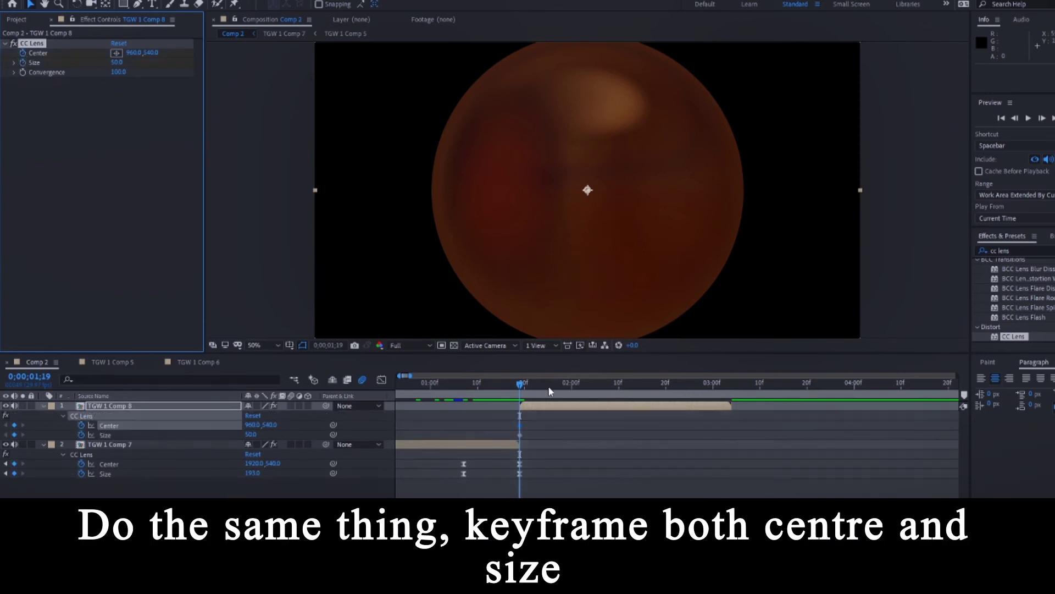
pyautogui.moveTo(118, 62); pyautogui.dragTo(475, 79)
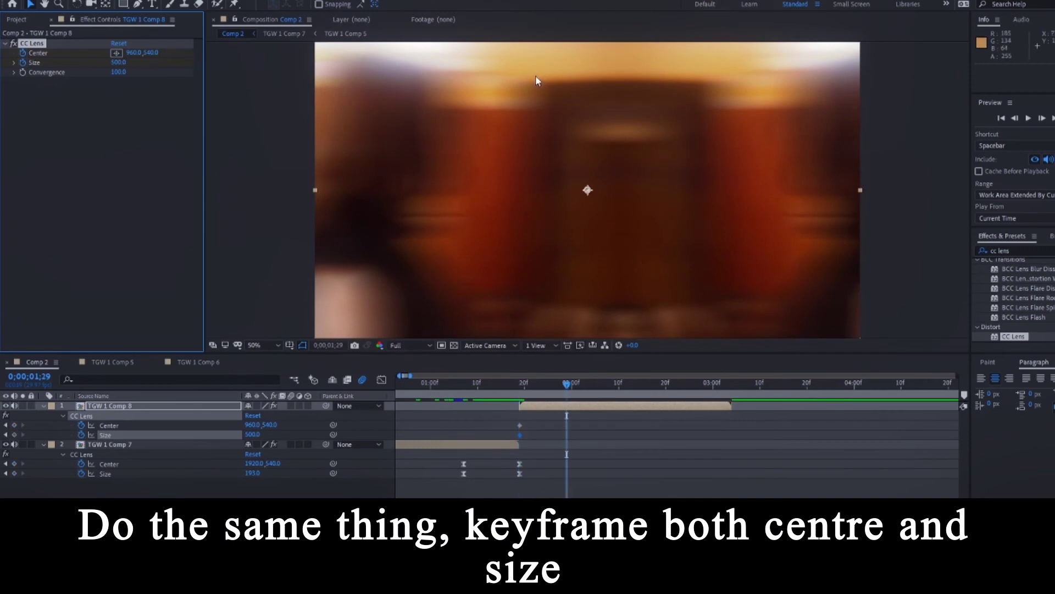
# Keyframe the lens Center and Size at 1;29, then select the keyframes at 1;19
pyautogui.hotkey('shift', 'pagedown')
pyautogui.click(14, 425)
pyautogui.click(14, 434)
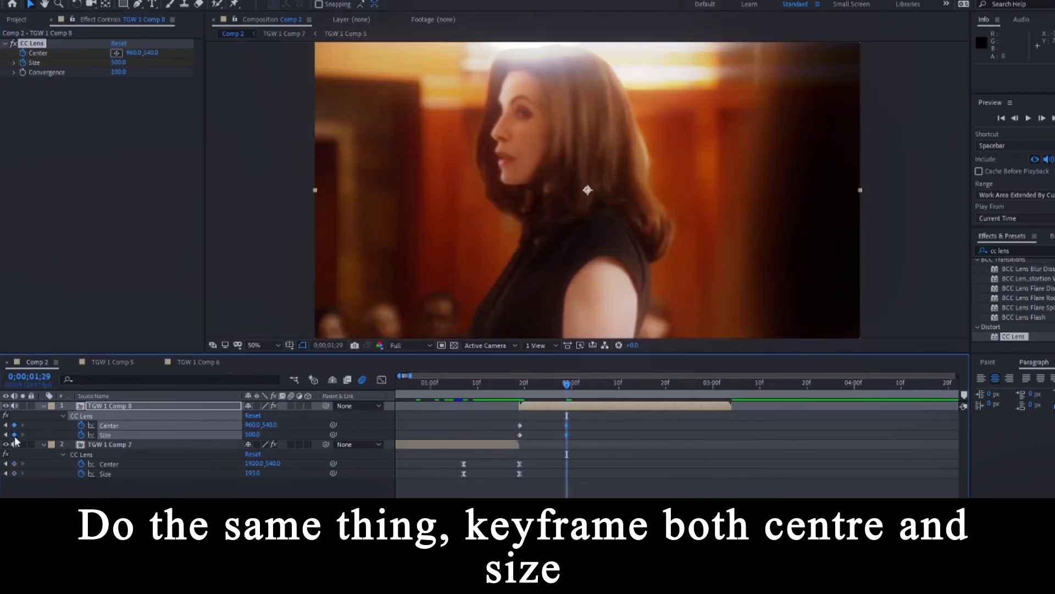
pyautogui.click(6, 434)
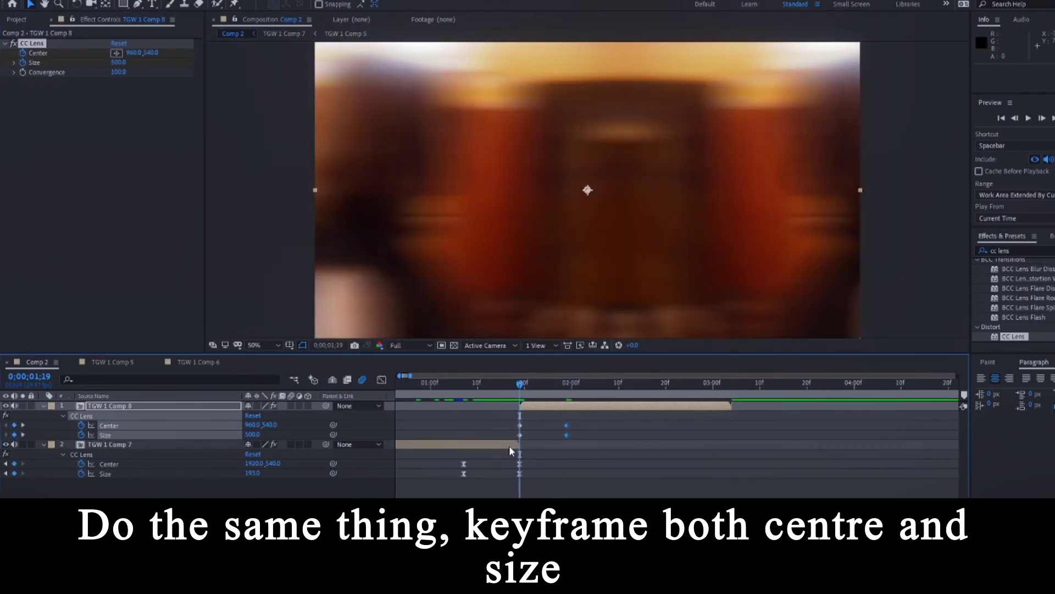
pyautogui.moveTo(509, 445); pyautogui.dragTo(562, 406)
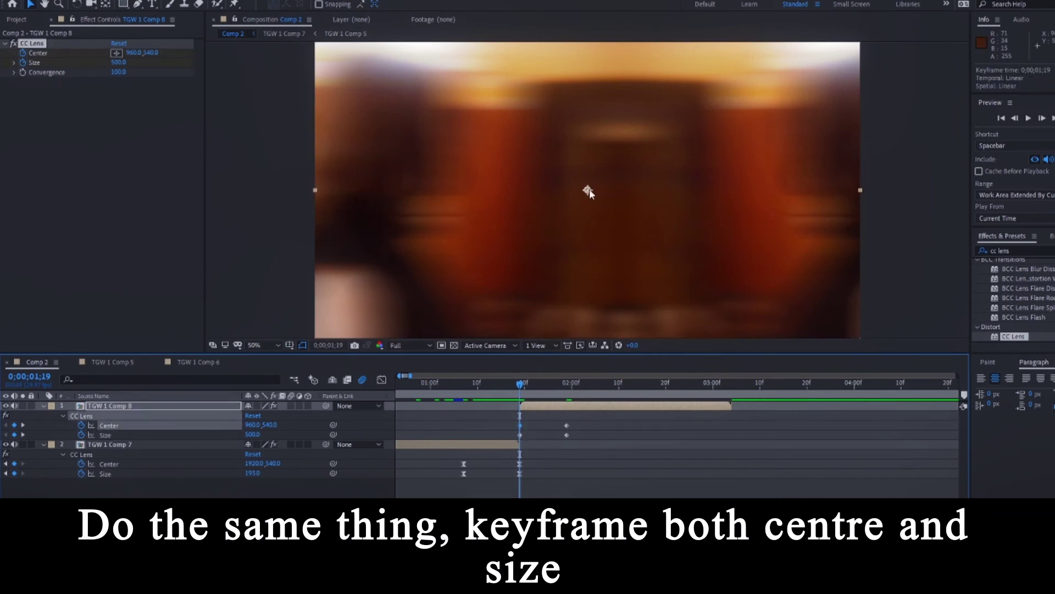
pyautogui.moveTo(501, 395)
pyautogui.mouseDown()
pyautogui.moveTo(469, 387)
pyautogui.moveTo(521, 392)
pyautogui.mouseUp()
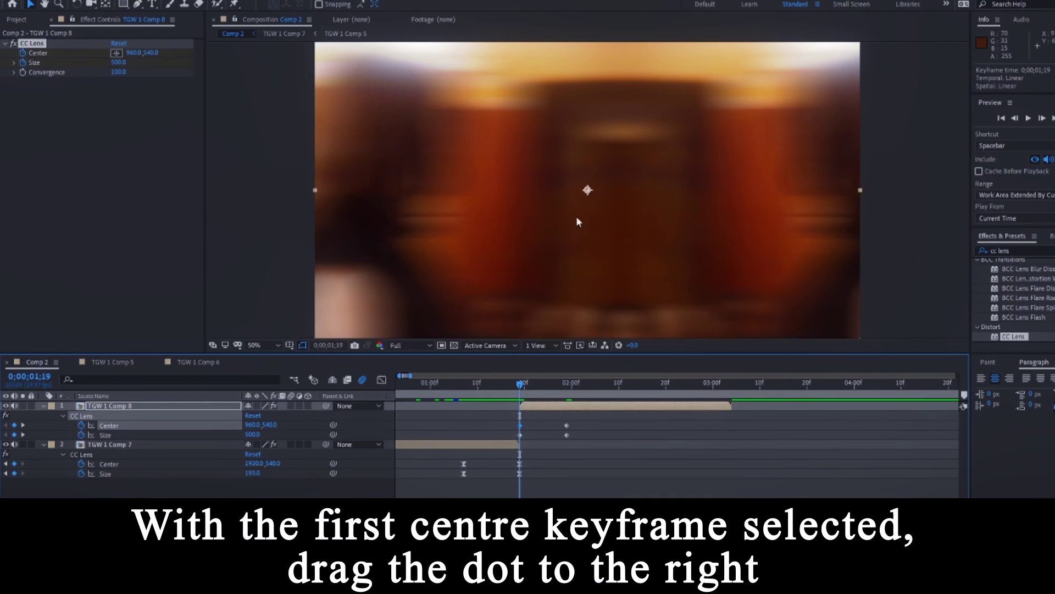
# Try moving the lens centre to the right frame edge at 1;29 and preview the result
pyautogui.moveTo(598, 195); pyautogui.dragTo(687, 192)
pyautogui.hotkey('ctrl', 'z')
pyautogui.moveTo(552, 388); pyautogui.dragTo(566, 387)
pyautogui.moveTo(588, 190); pyautogui.dragTo(862, 193)
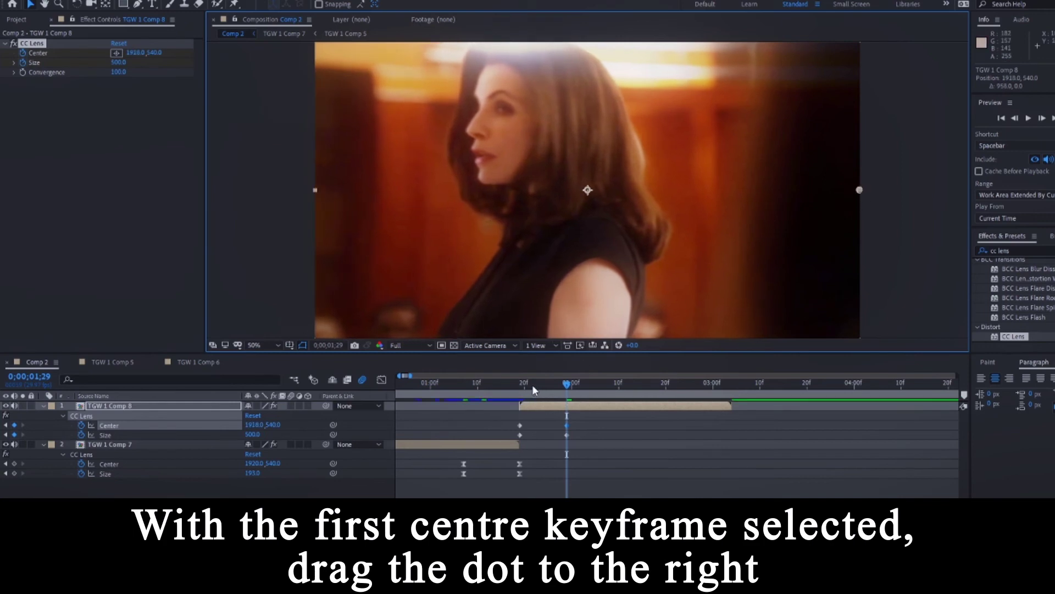
pyautogui.moveTo(532, 384); pyautogui.dragTo(450, 387)
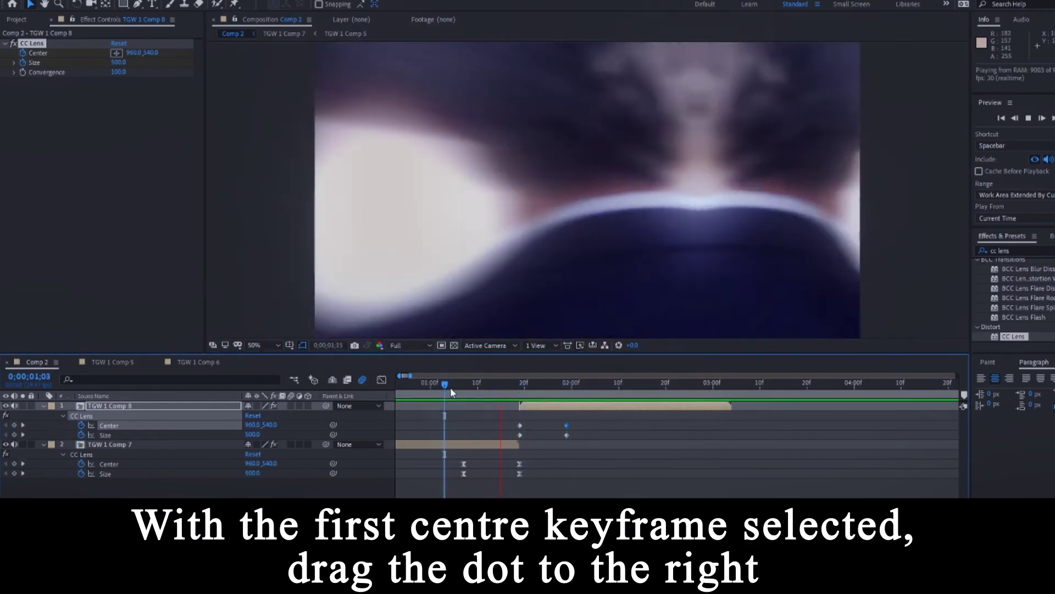
pyautogui.press('space')
# Undo the 1;29 centre change and place the 1;19 lens centre at the frame's left edge
pyautogui.click(567, 384)
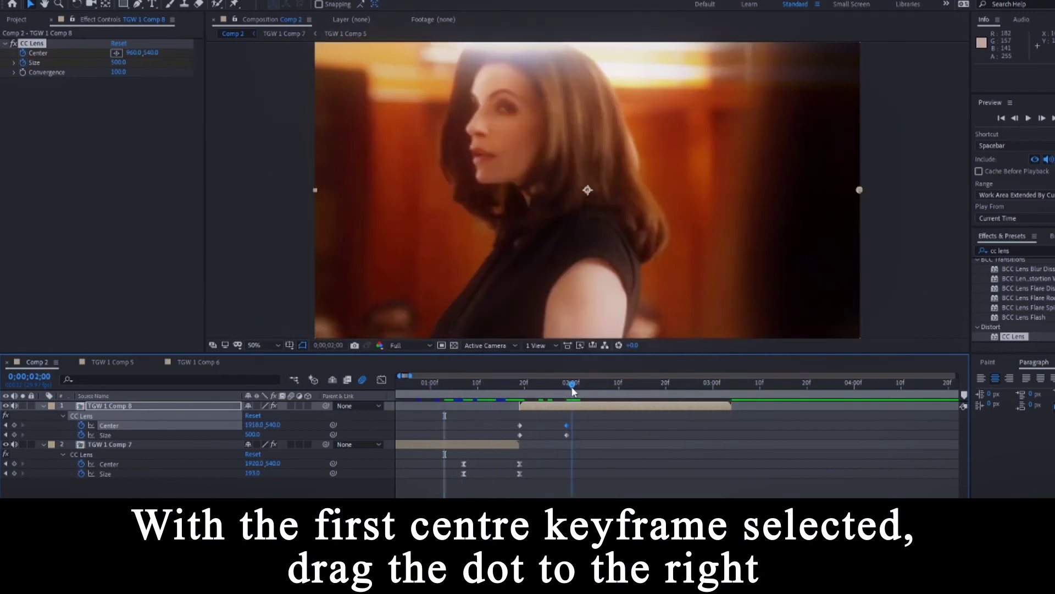
pyautogui.hotkey('ctrl', 'z')
pyautogui.press('j')
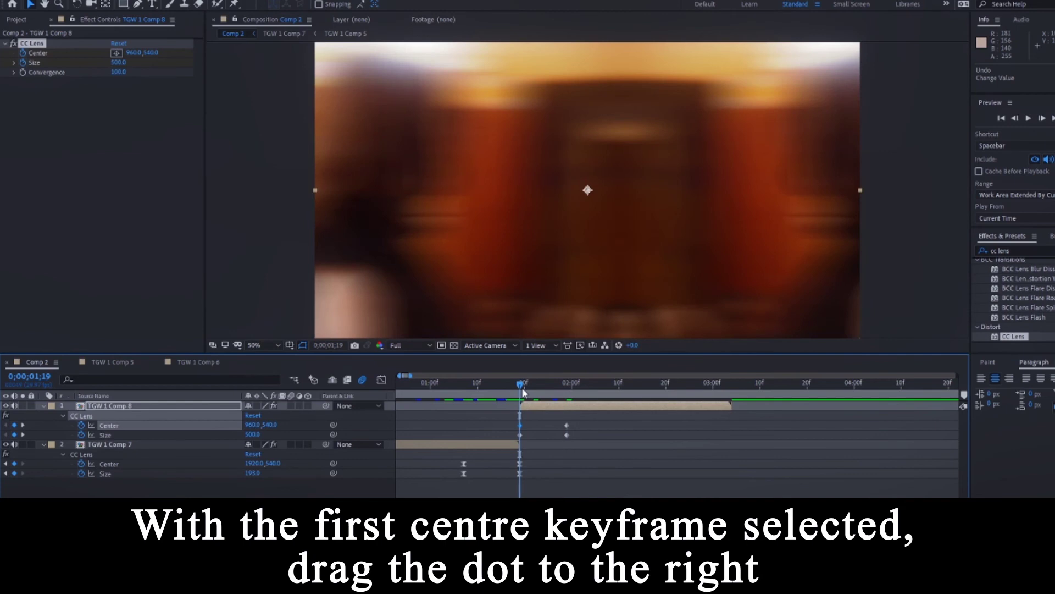
pyautogui.moveTo(588, 190); pyautogui.dragTo(322, 198)
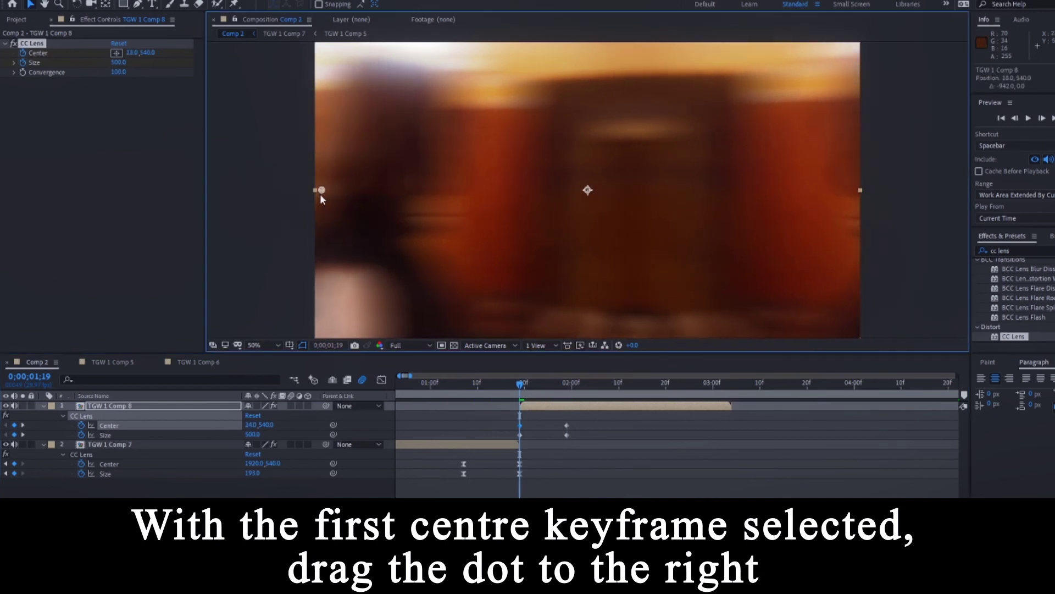
pyautogui.moveTo(520, 384); pyautogui.dragTo(566, 385)
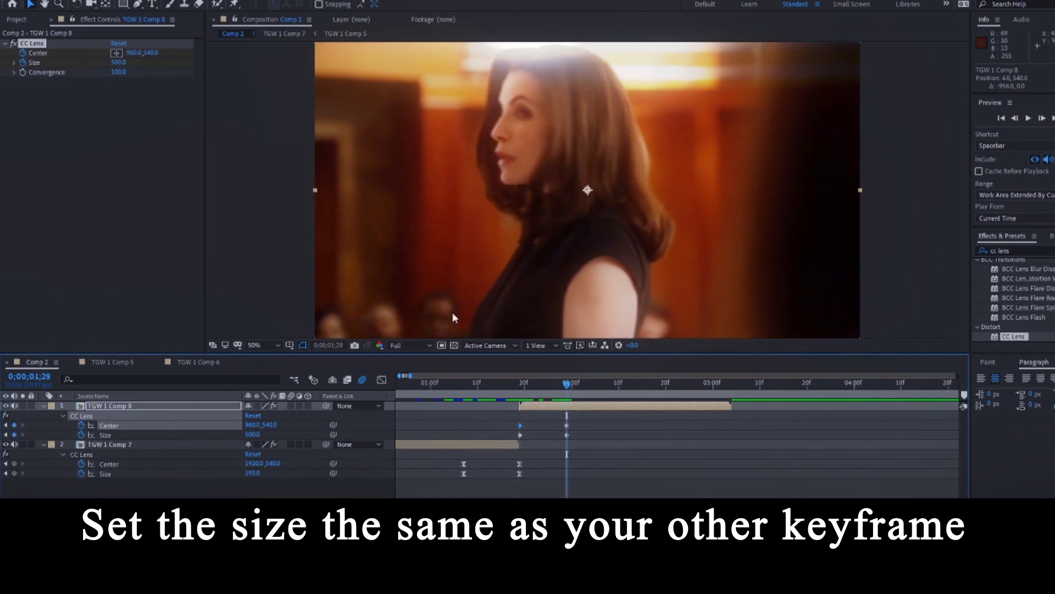
# At 1;19, reduce the starting lens Size to 199
pyautogui.click(521, 383)
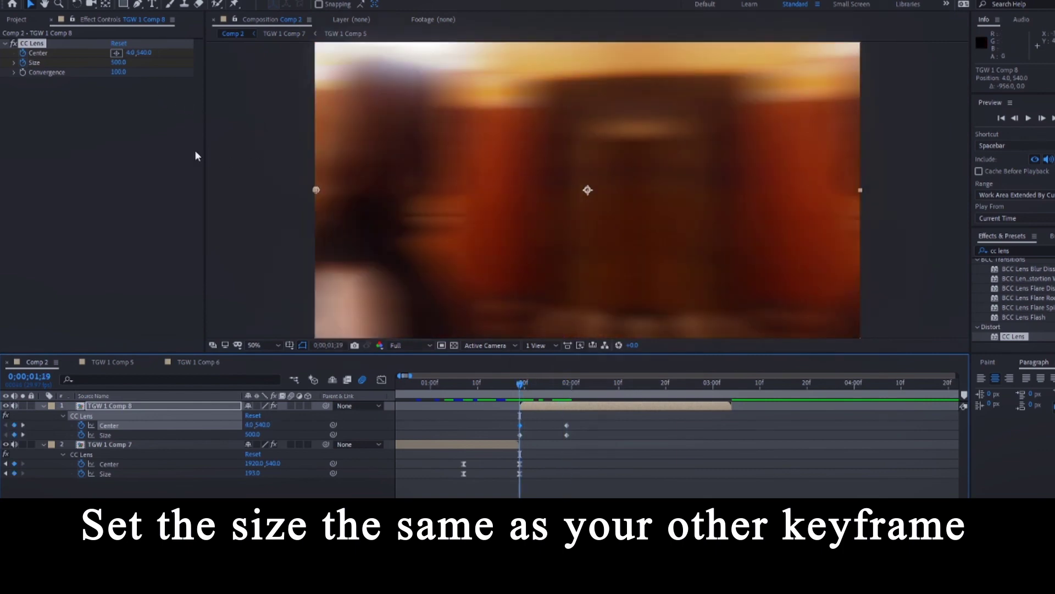
pyautogui.moveTo(118, 62); pyautogui.dragTo(95, 66)
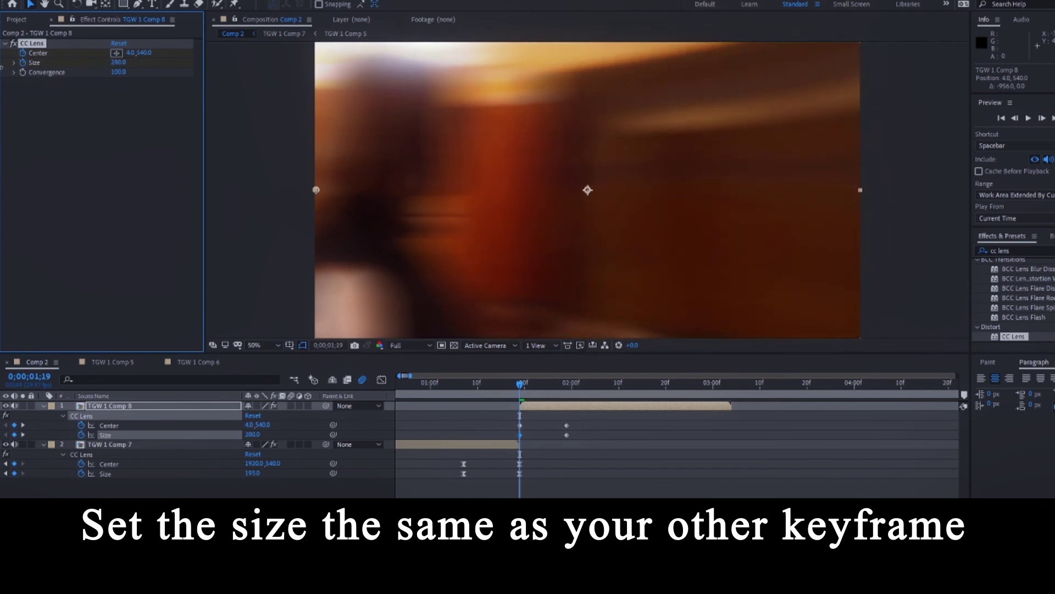
pyautogui.moveTo(118, 63)
pyautogui.mouseDown()
pyautogui.moveTo(100, 67)
pyautogui.moveTo(134, 62)
pyautogui.mouseUp()
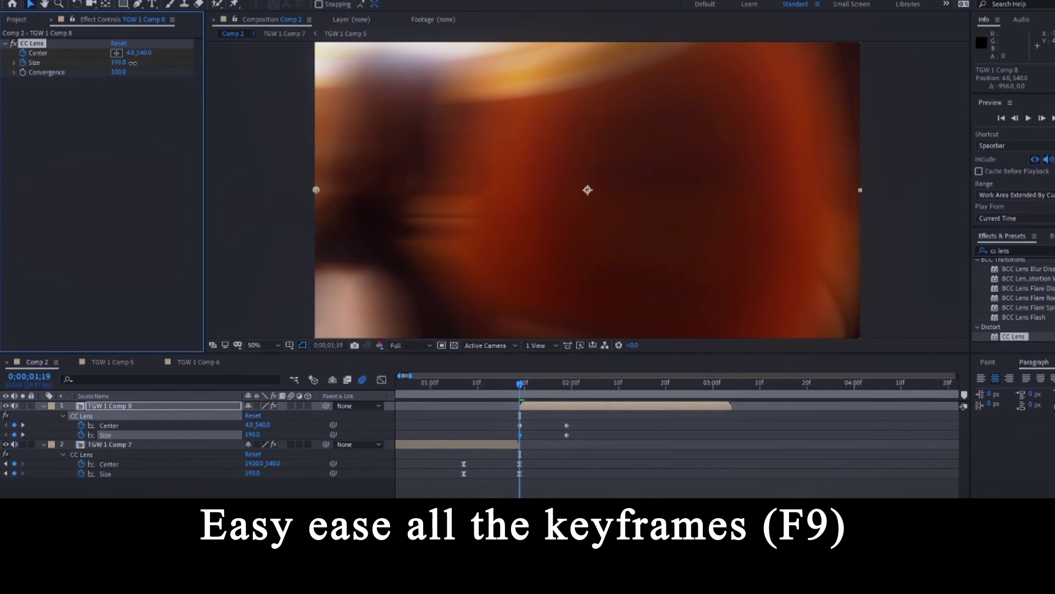
# Easy-ease all four CC Lens keyframes on TGW 1 Comp 8 and preview the transition
pyautogui.moveTo(587, 420); pyautogui.dragTo(510, 439)
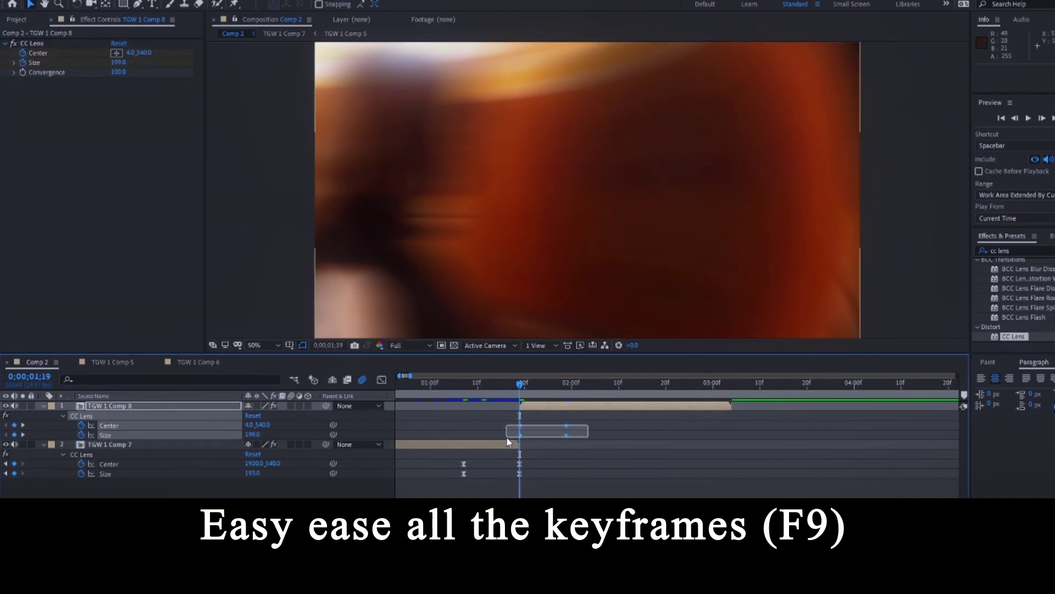
pyautogui.press('F9')
pyautogui.press('space')
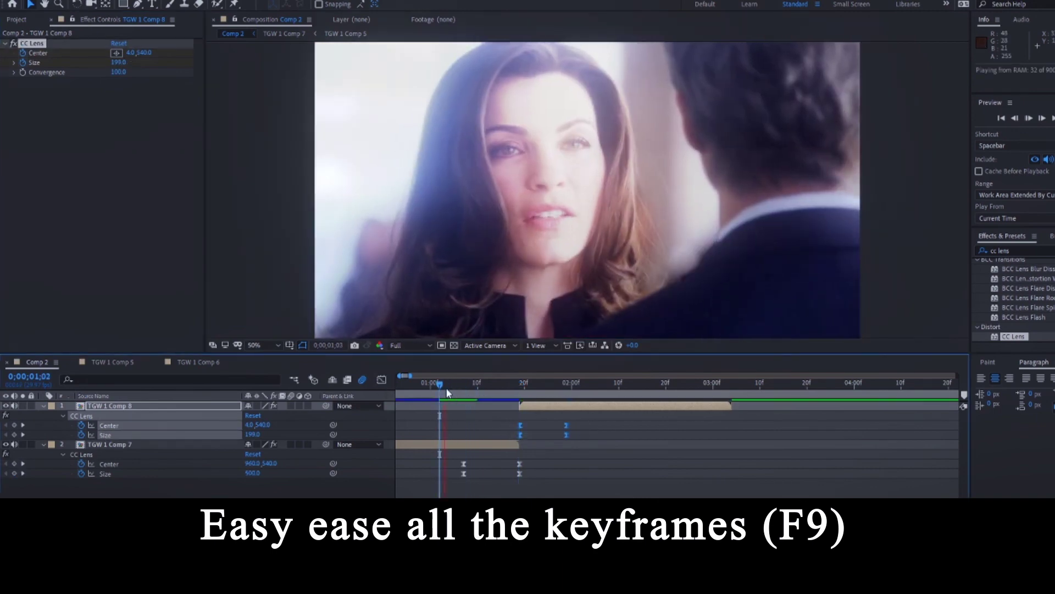
pyautogui.click(444, 384)
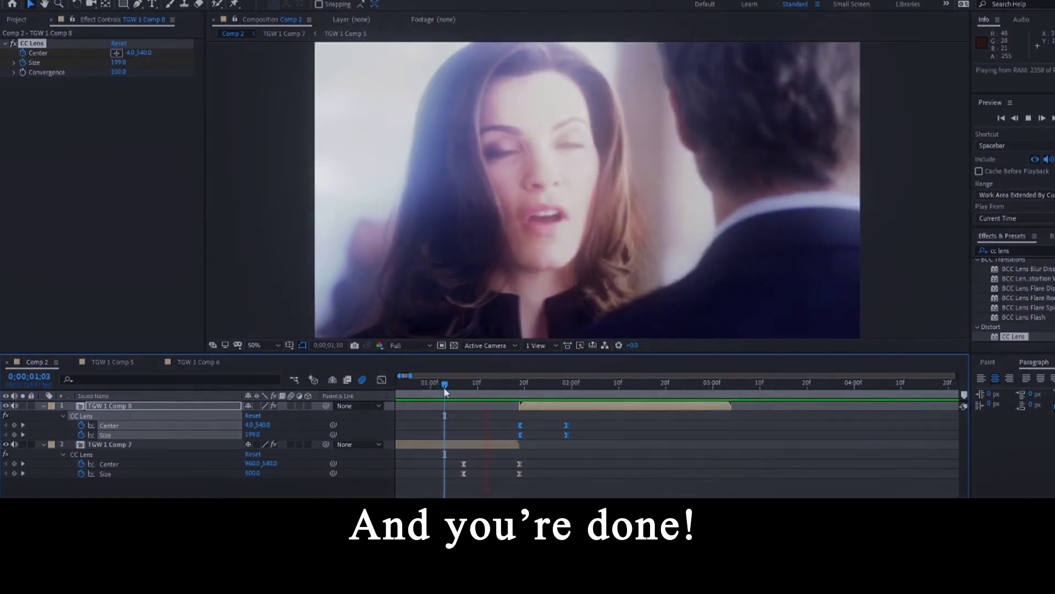
# Set the work area from about 1;03 to 2;12 and play it back
pyautogui.press('space')
pyautogui.press('b')
pyautogui.moveTo(444, 387); pyautogui.dragTo(594, 387)
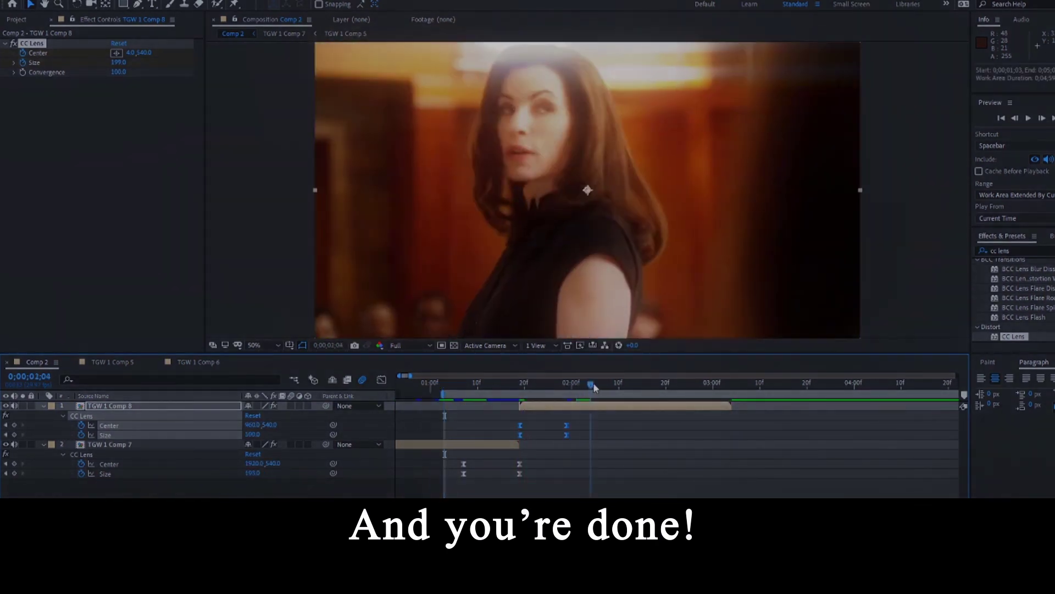
pyautogui.press('n')
pyautogui.press('space')
pyautogui.press('space')
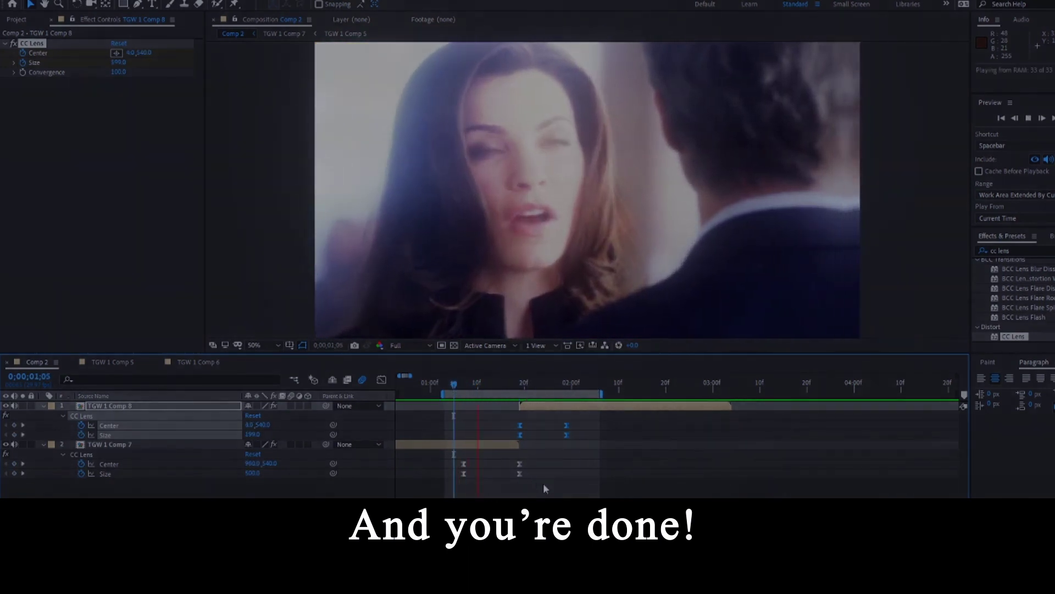